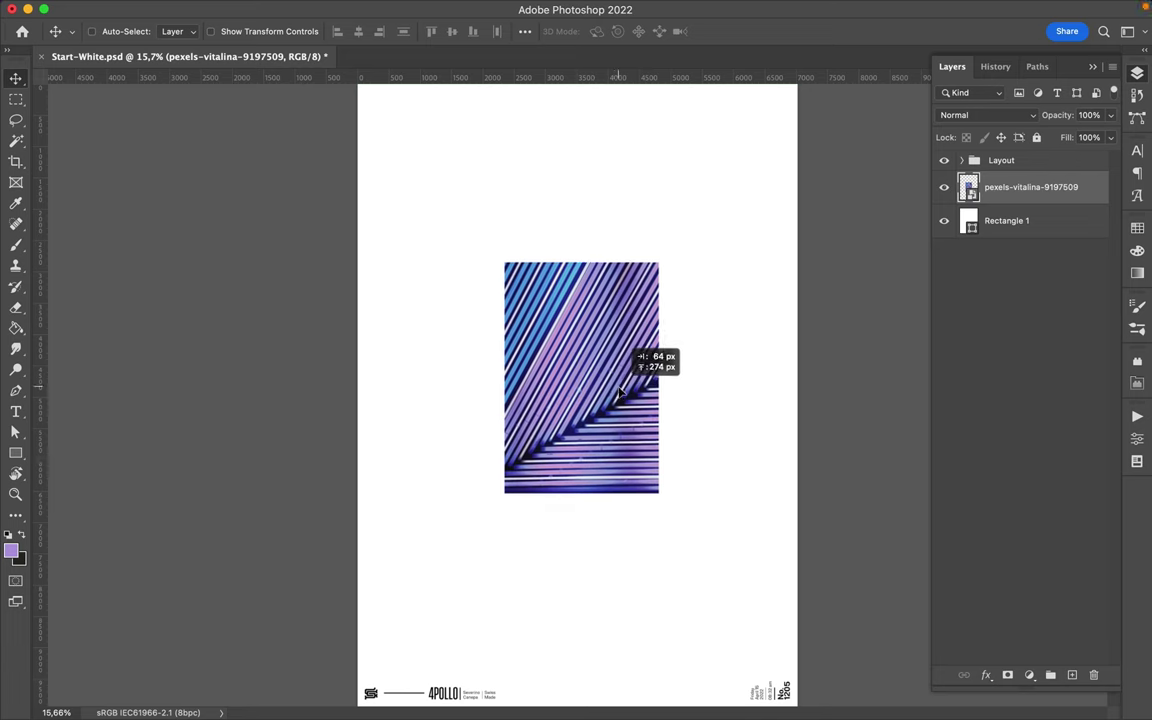
- Duplicate the striped photo layer and hide the original
key("l")
key("ctrl+j")
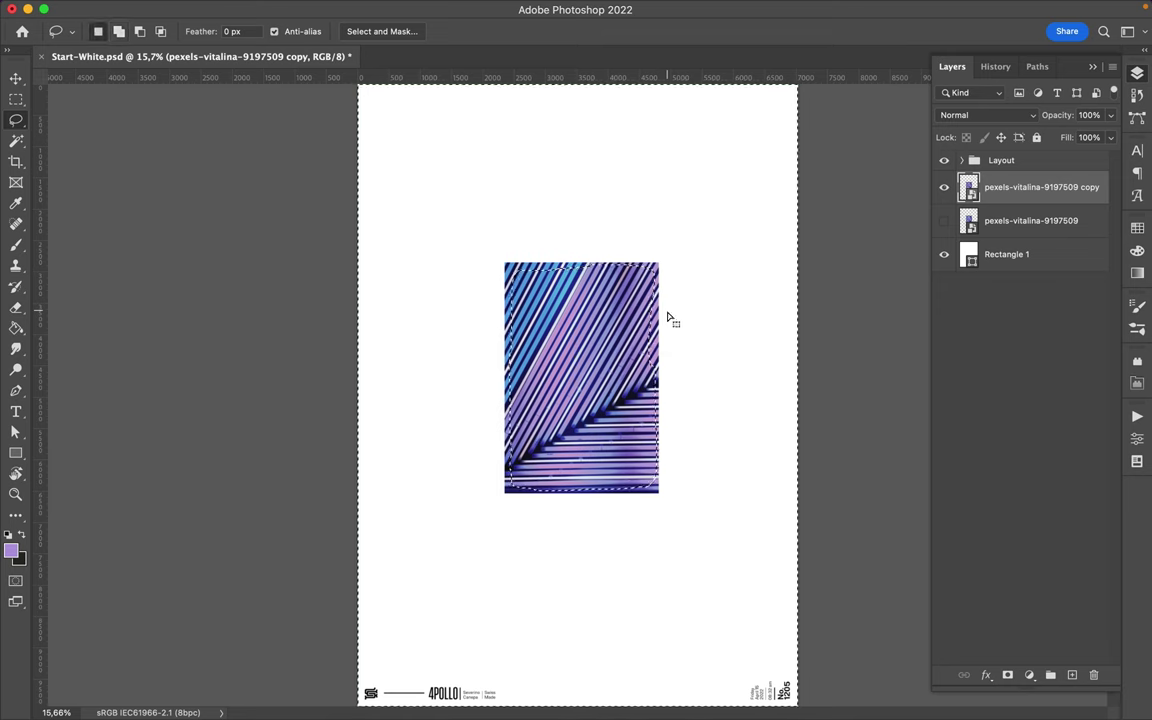
right_click(1062, 188)
key("Escape")
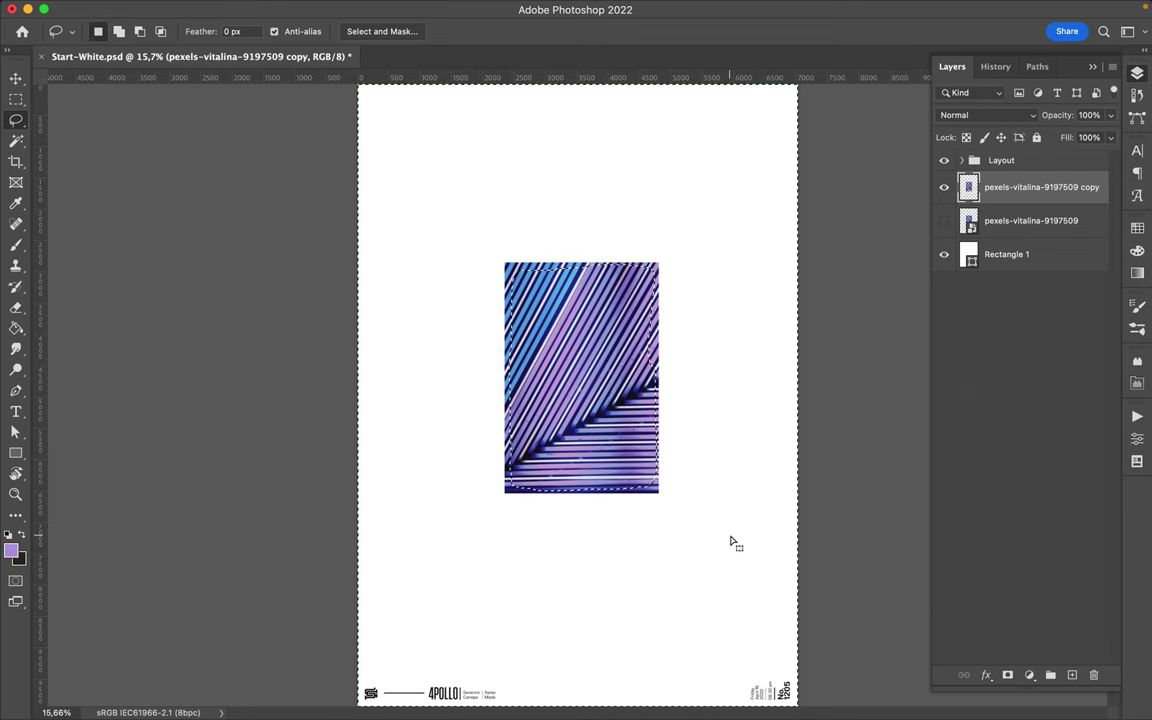
- Give the photo copy torn edges by deleting outside a lasso outline, then shift it down-left
key("ctrl+j")
key("v")
left_click_drag(641, 380, 501, 373)
key("Delete")
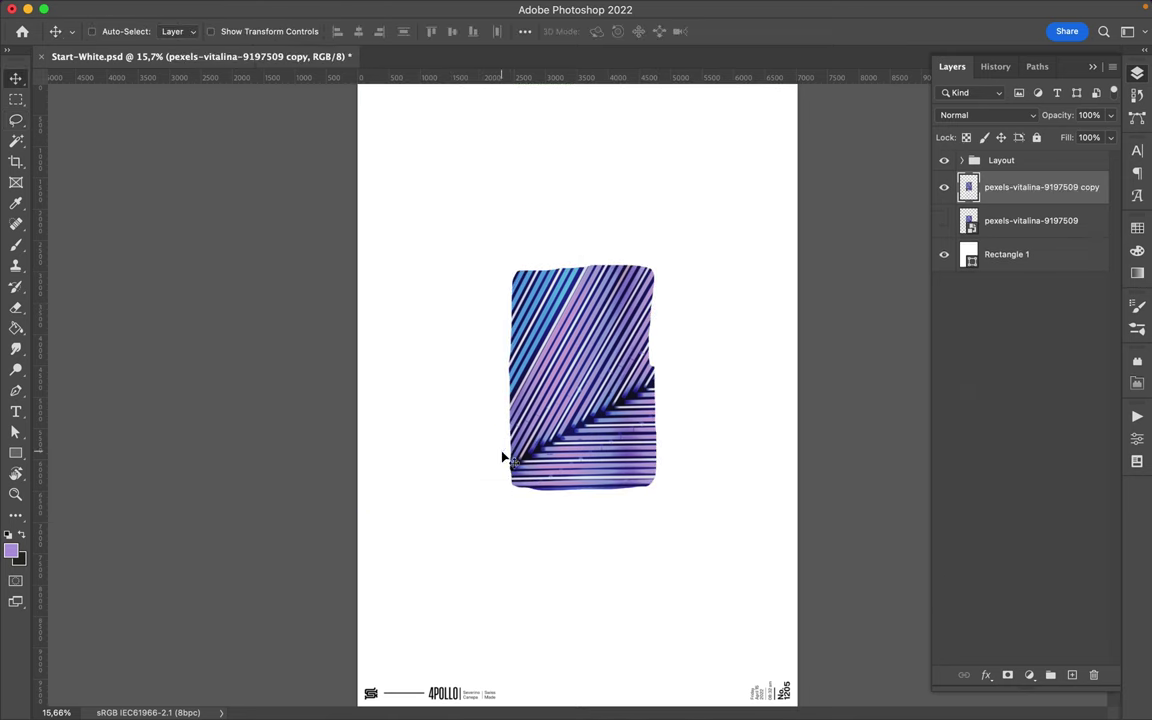
left_click_drag(603, 350, 547, 410)
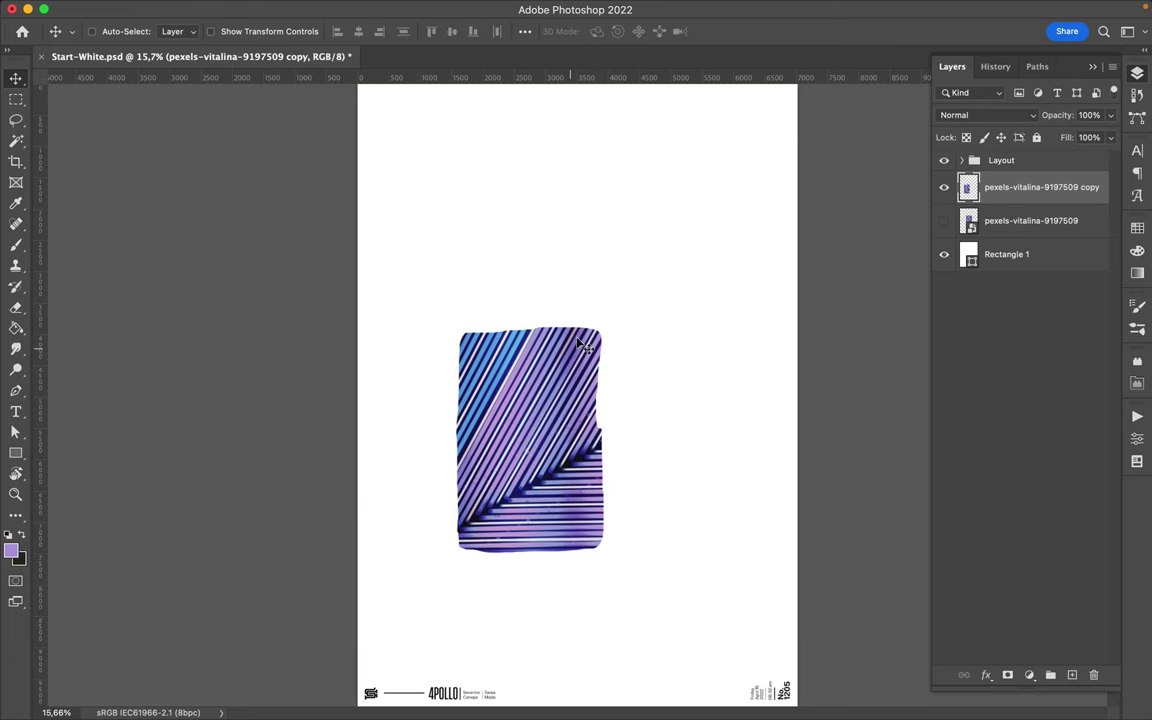
scroll(583, 343, "down", 1)
- Copy a lassoed ring onto Layer 1 and place it above the photo's top-left corner
key("l")
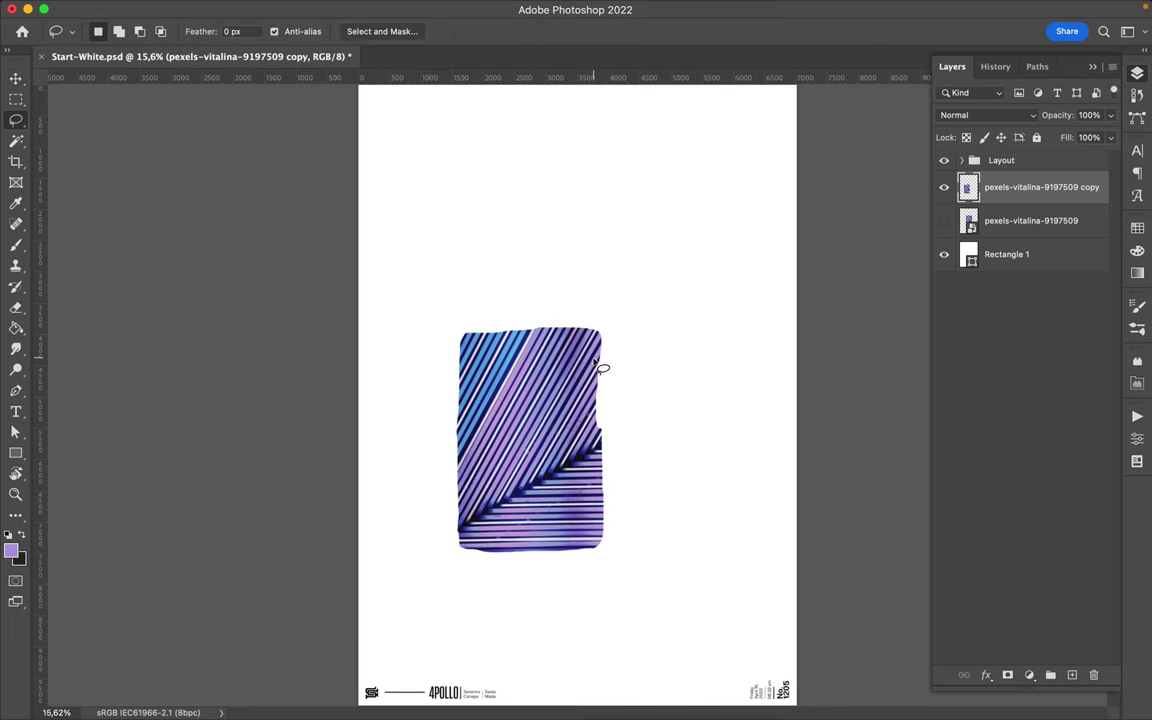
key("alt")
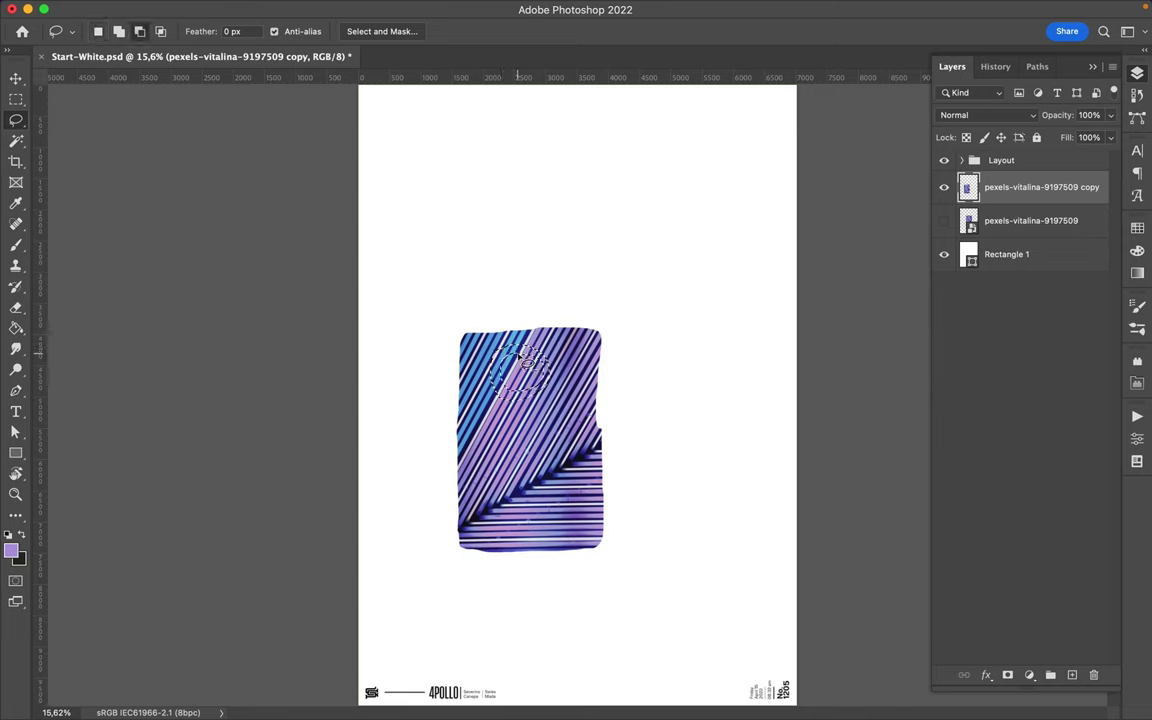
key("ctrl+j")
key("v")
left_click_drag(512, 370, 490, 307)
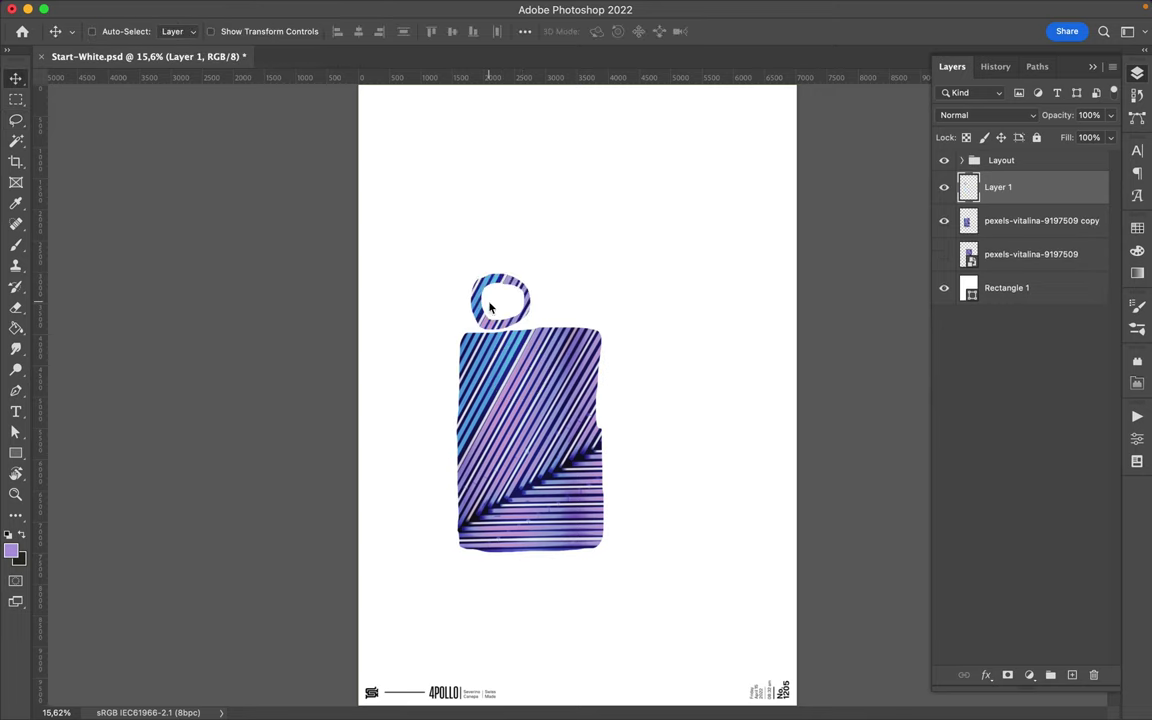
- Nudge the torn photo piece slightly right and sample dark navy from the stripes
key("alt+bracketleft")
mouse_move(506, 375)
left_mouse_down()
mouse_move(542, 327)
mouse_move(595, 420)
mouse_move(577, 428)
left_mouse_up()
key("i")
- Type SEE on the photo in Expanded-Bold at 115 pt
key("t")
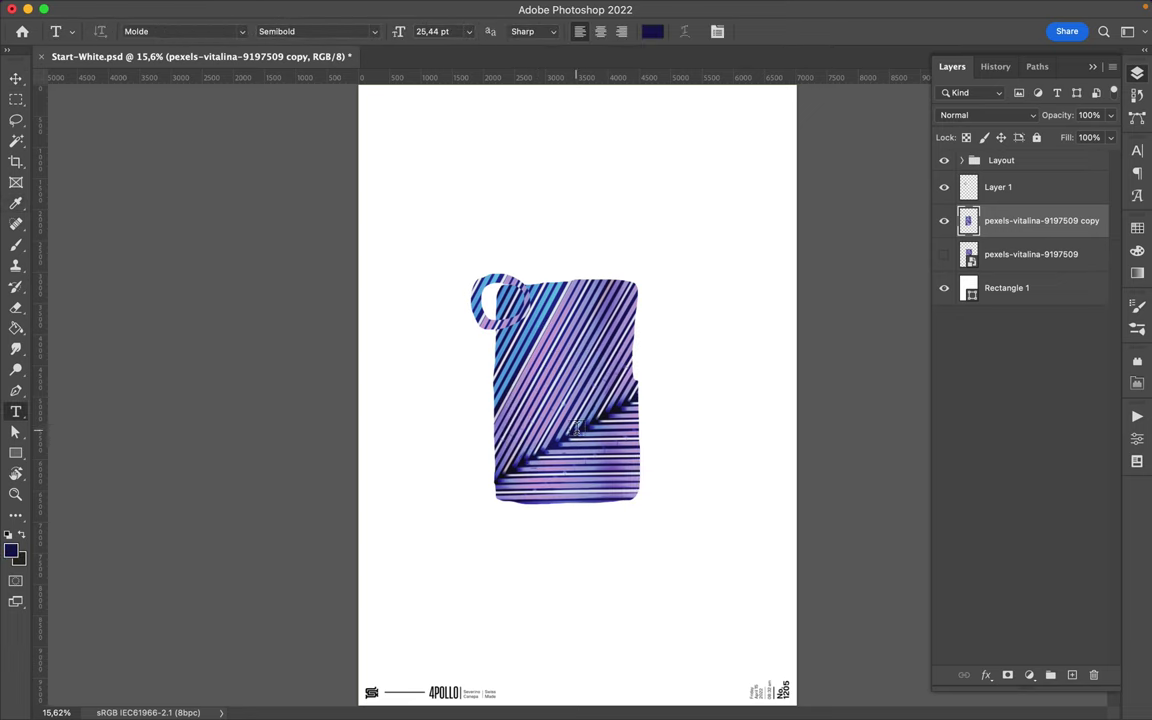
left_click(577, 428)
type("SEE")
key("ctrl+Return")
key("v")
left_click(1137, 150)
left_click(1050, 166)
scroll(1063, 320, "down", 5)
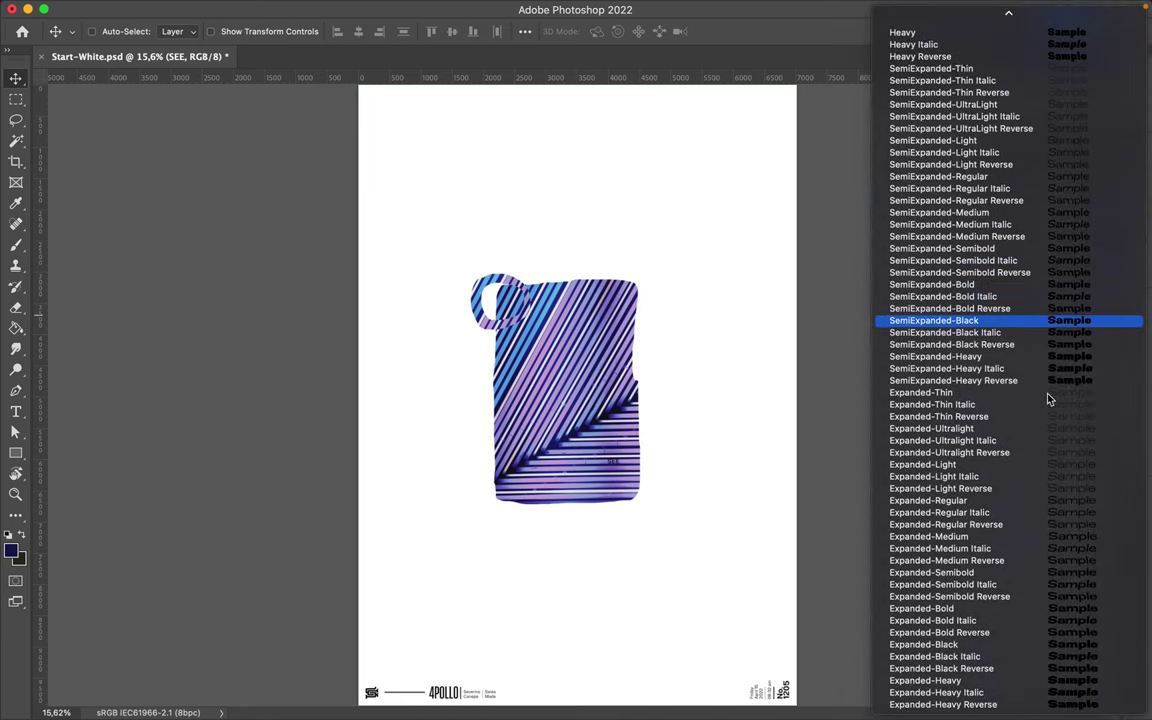
left_click(1016, 609)
key("shift+Up")
key("shift+Up")
key("shift+Up")
- Rotate SEE 90° to run vertically and tuck it behind the torn photo piece
key("ctrl+t")
mouse_move(653, 390)
left_mouse_down()
mouse_move(627, 394)
mouse_move(585, 458)
left_mouse_up()
key("Return")
left_click(1137, 73)
left_click_drag(1000, 220, 1041, 280)
mouse_move(663, 463)
left_mouse_down()
mouse_move(492, 430)
mouse_move(456, 476)
left_mouse_up()
- Add a SEE copy enlarged to 145% on the left, and nudge the ring piece up
key("ctrl+t")
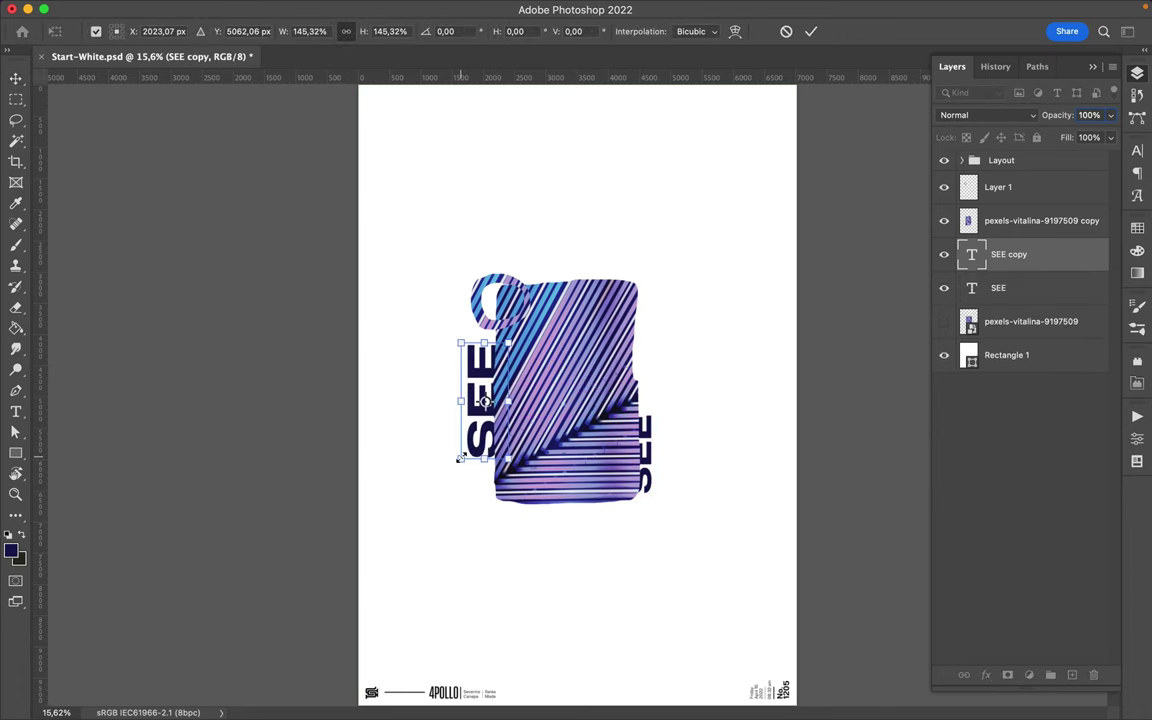
key("Return")
left_click_drag(485, 400, 485, 385)
left_click(493, 330)
left_click_drag(493, 329, 493, 316)
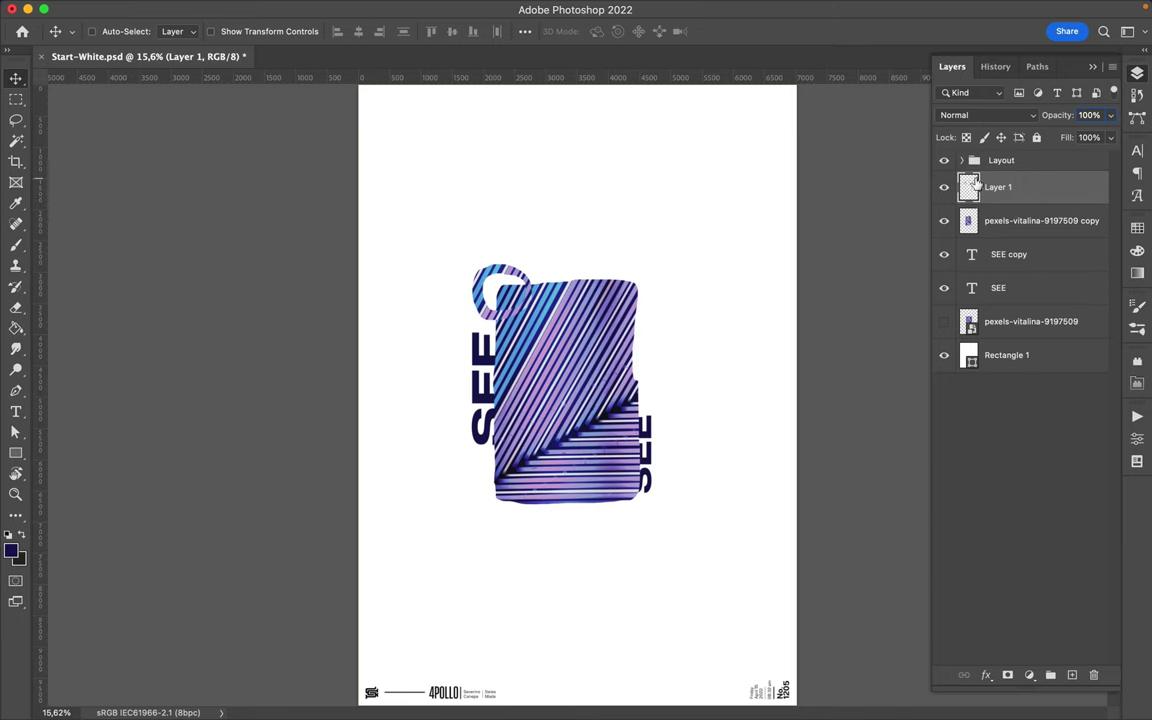
- Paint a glow on a new layer under the ring and soften it with a 31,7 px Gaussian Blur
key("ctrl+shift+alt+n")
key("ctrl+bracketleft")
key("b")
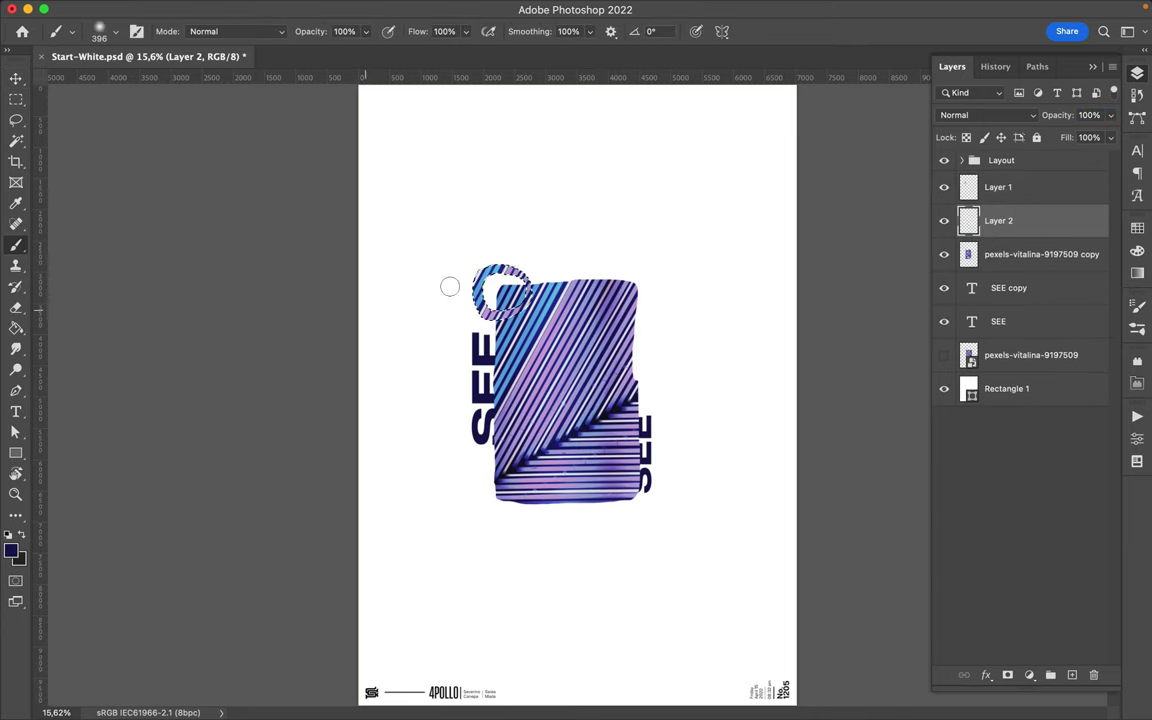
key("m")
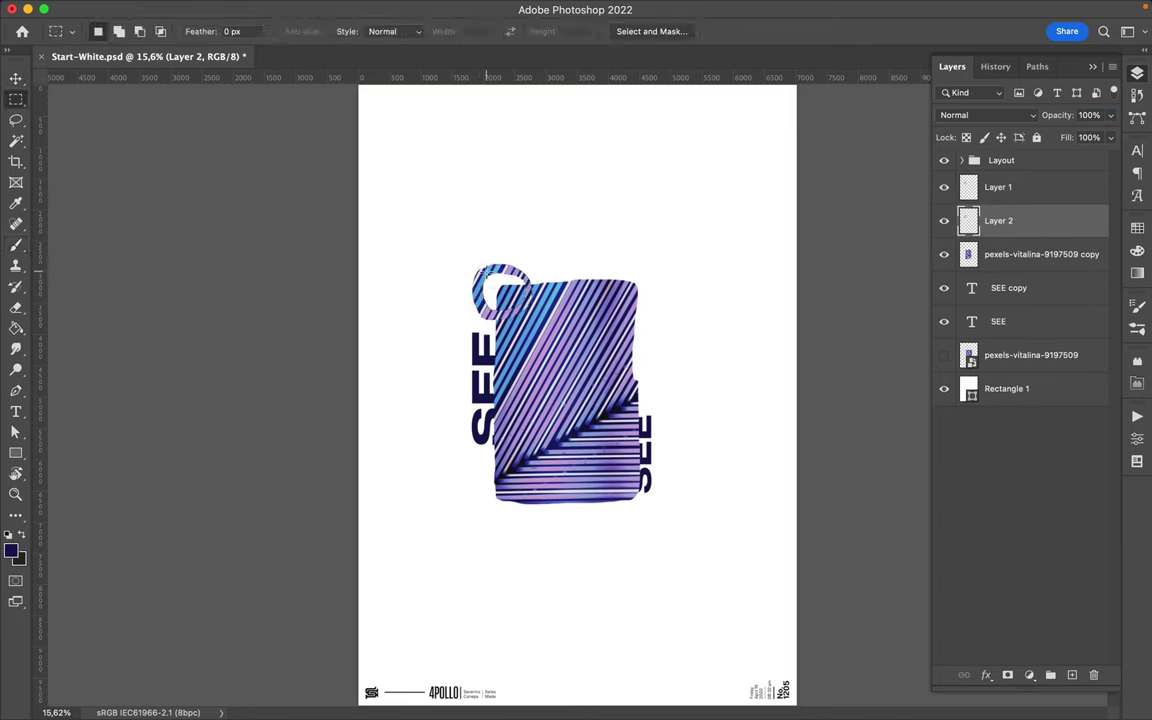
key("v")
left_click(371, 9)
mouse_move(376, 215)
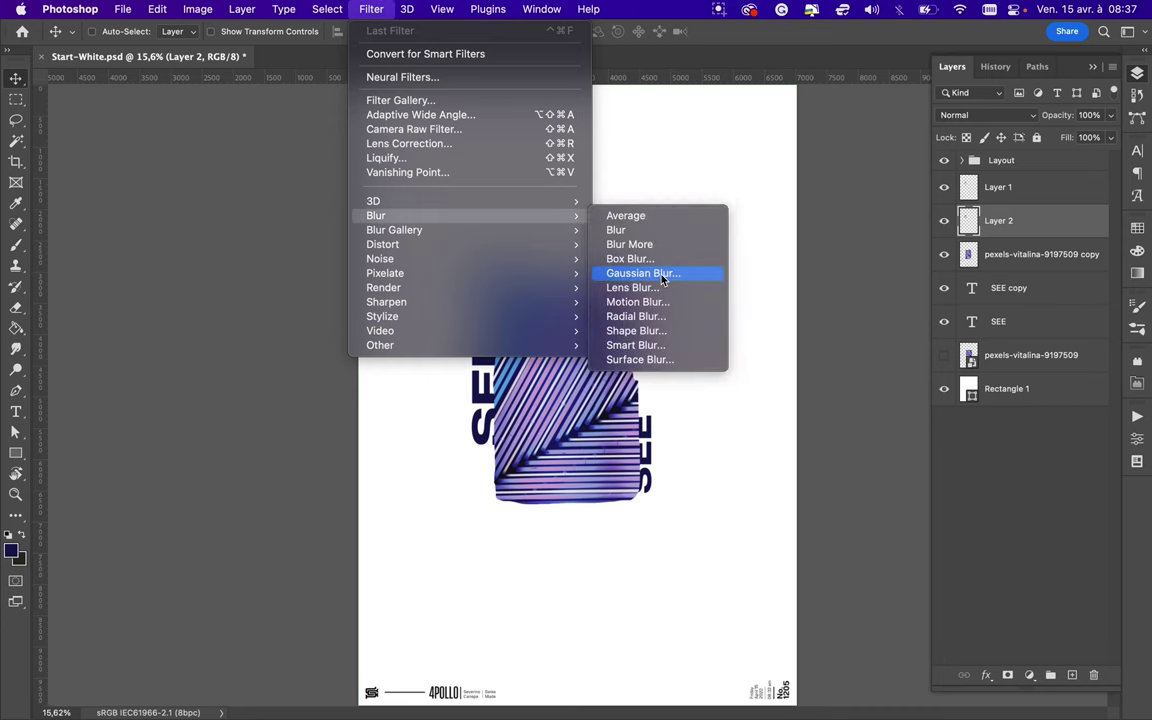
left_click(640, 273)
left_click_drag(897, 309, 877, 310)
left_click(1018, 91)
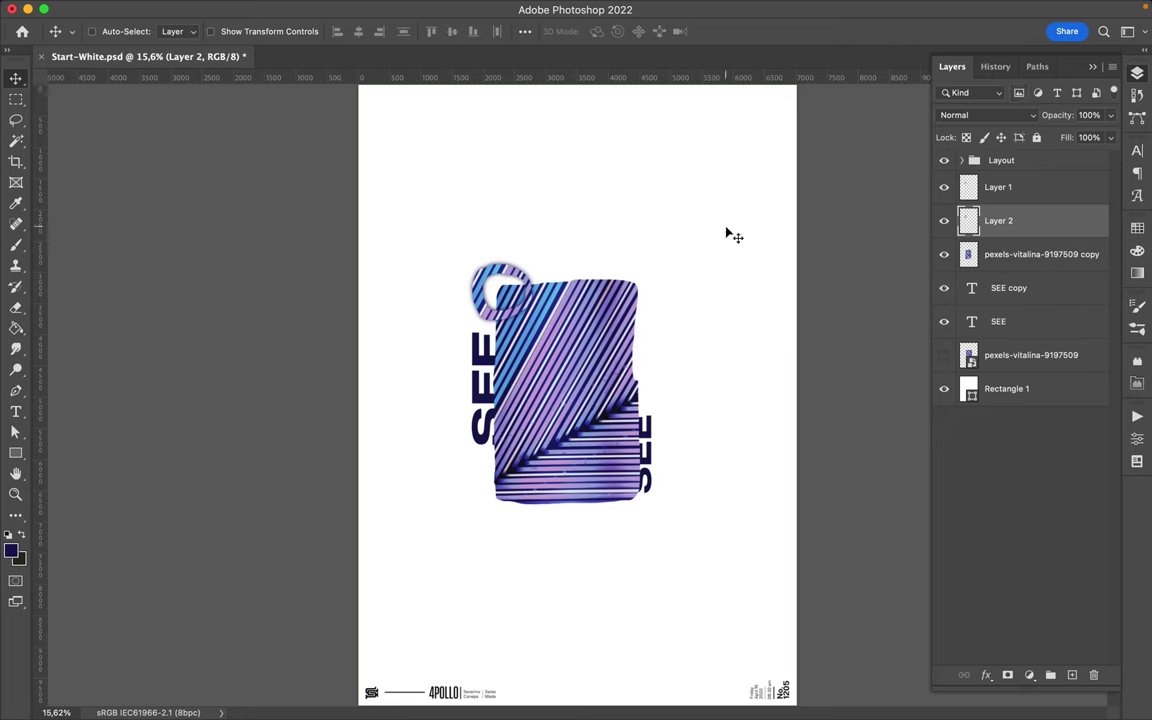
- Draw a navy four-sided shape and place it behind the photo's top-right
key("p")
left_click(555, 257)
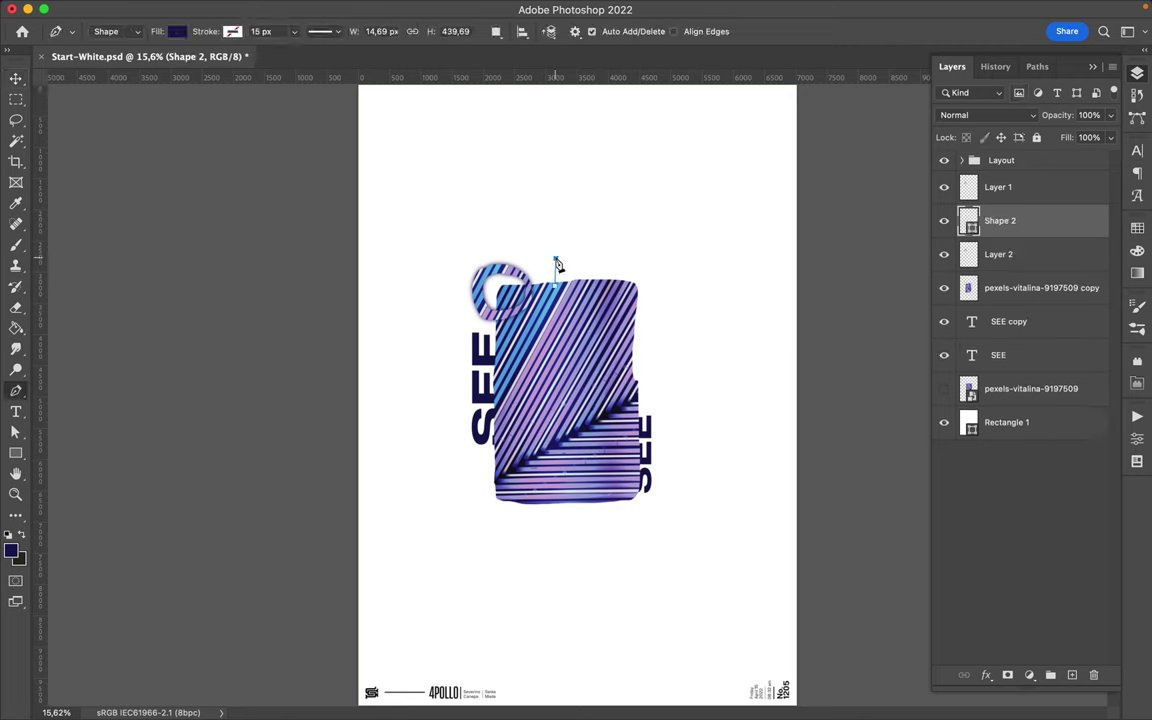
left_click(555, 235)
left_click(650, 234)
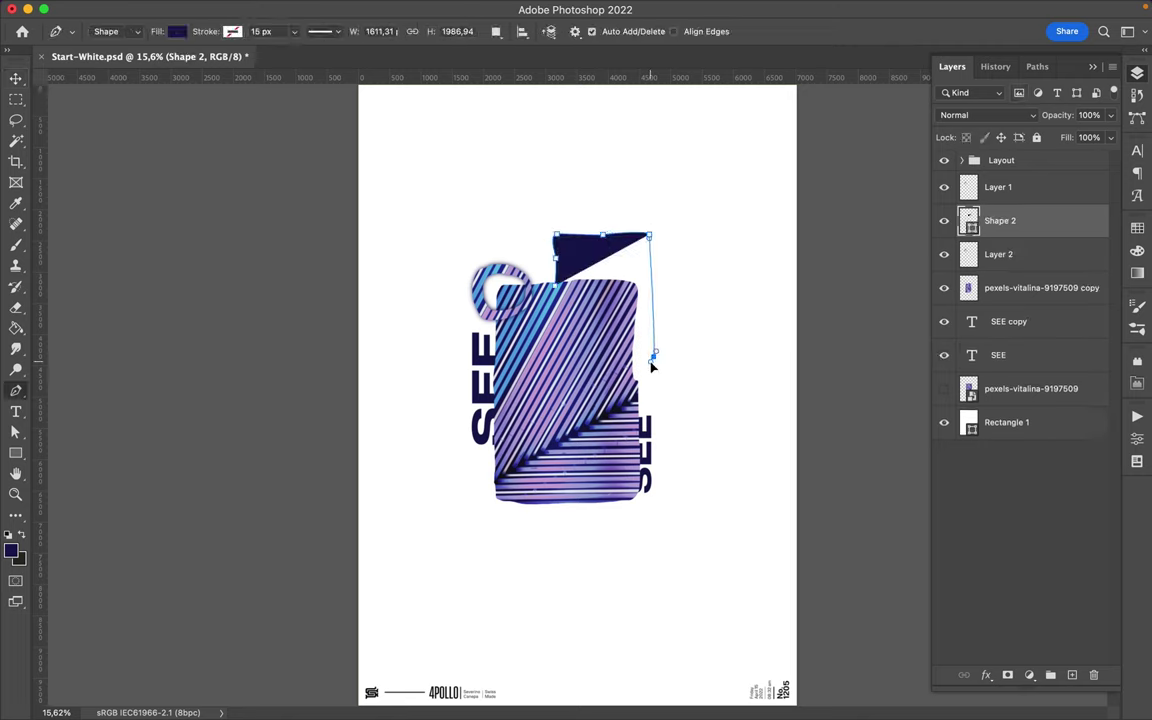
left_click(654, 356)
left_click(565, 360)
key("v")
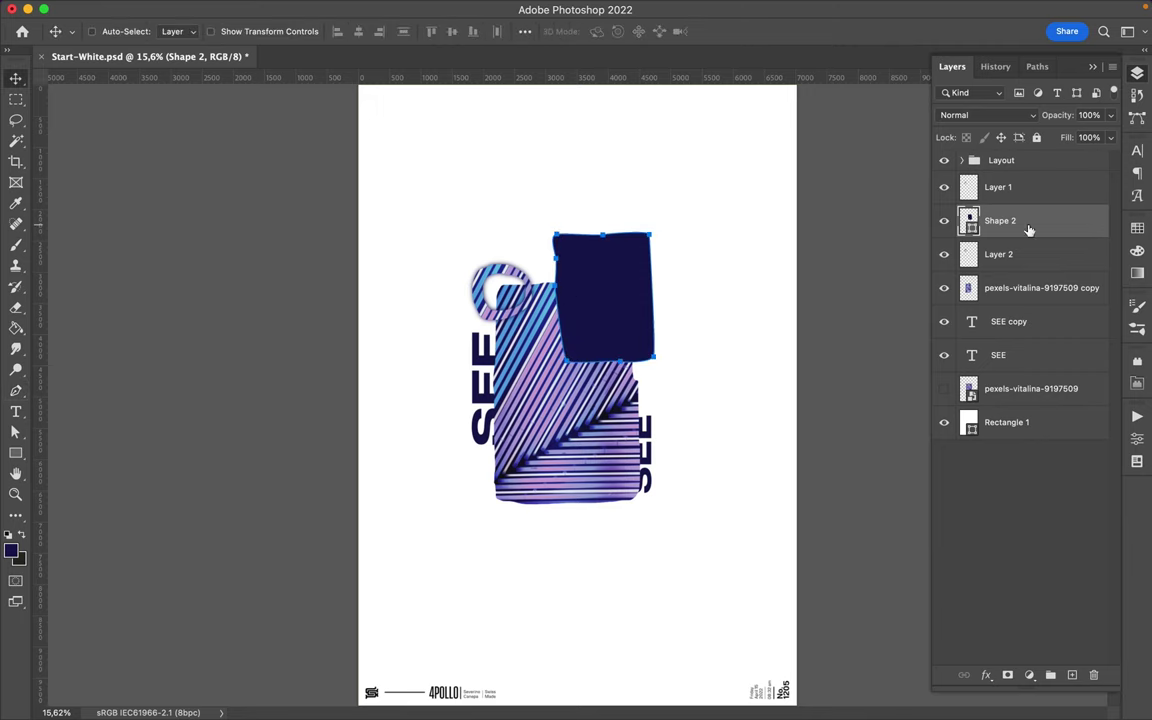
left_click_drag(1029, 222, 1029, 306)
mouse_move(620, 265)
left_mouse_down()
mouse_move(630, 283)
mouse_move(648, 275)
left_mouse_up()
- Draw a tall backing shape along the collage's left side and fill it light grey
key("i")
left_click_drag(548, 354, 537, 384)
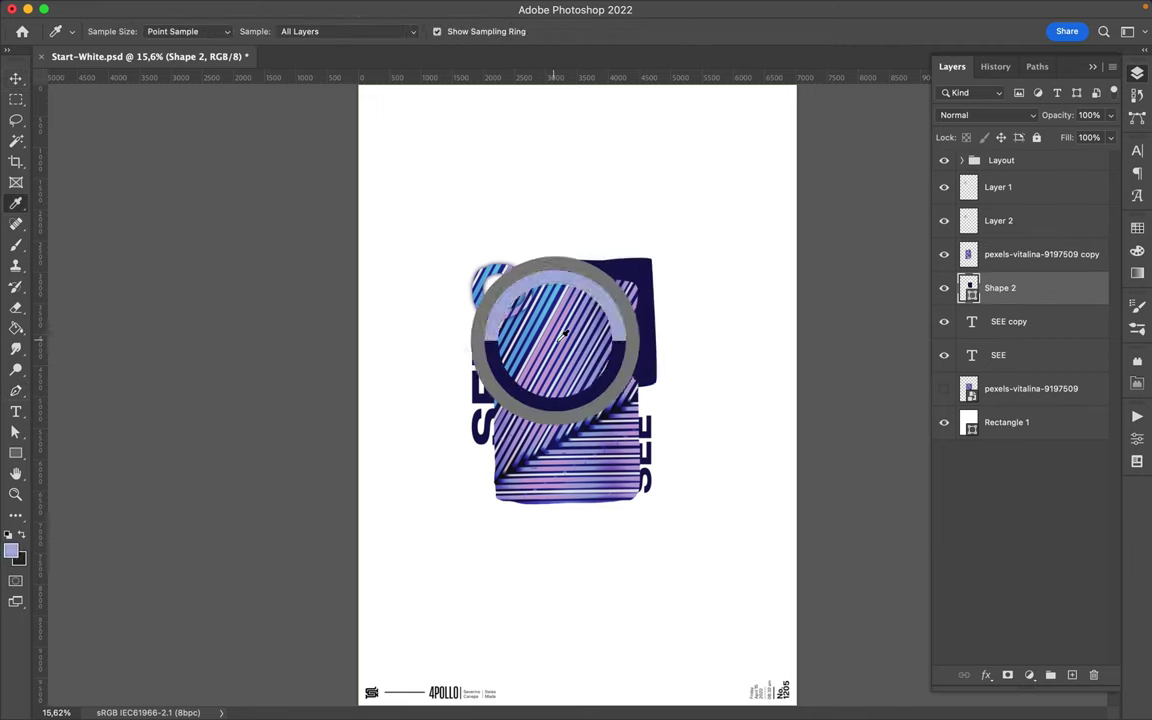
key("p")
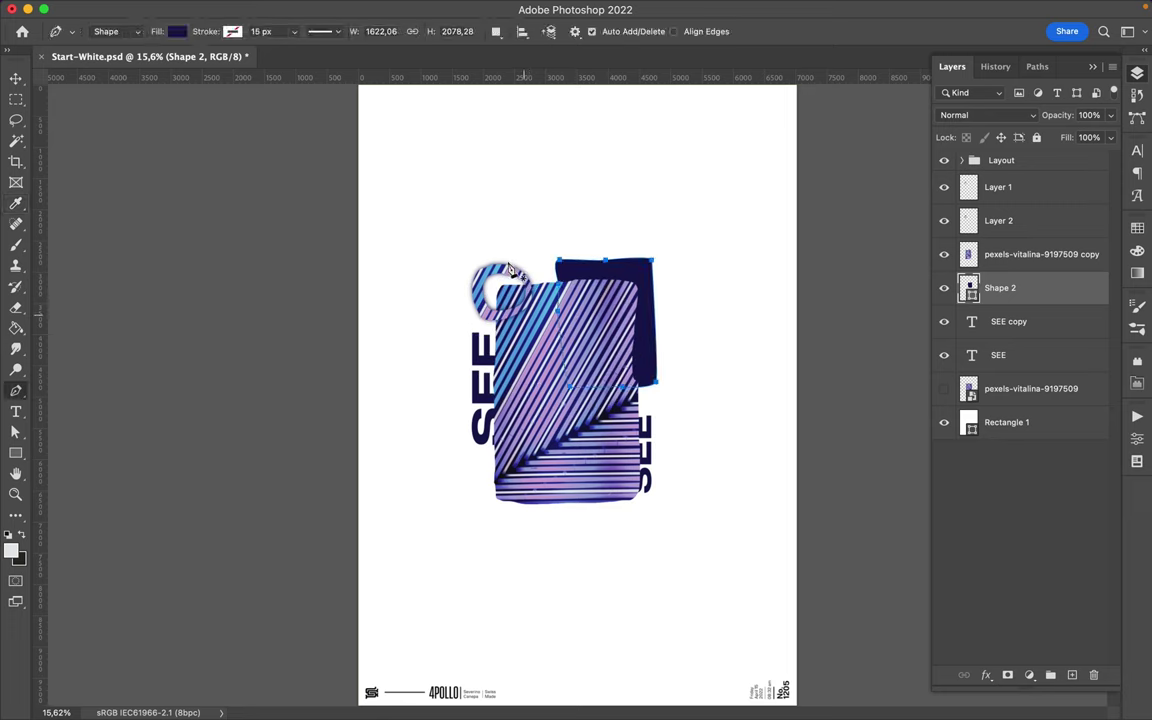
left_click(449, 213)
left_click(449, 465)
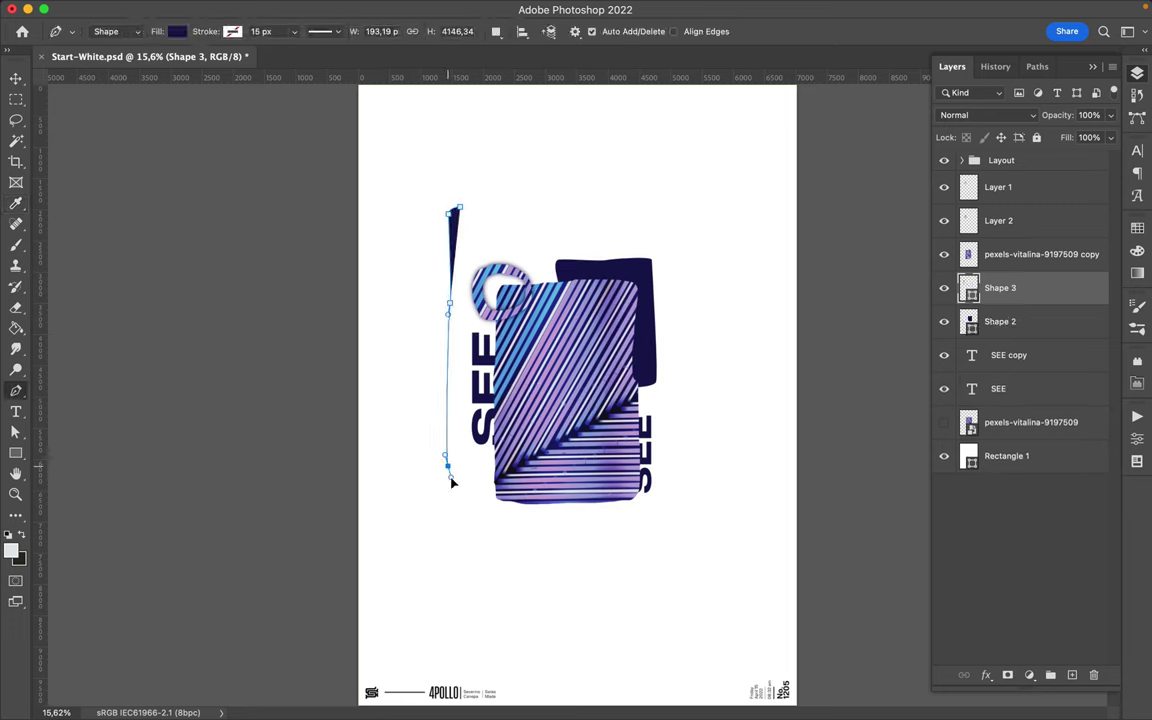
left_click(456, 548)
left_click(458, 588)
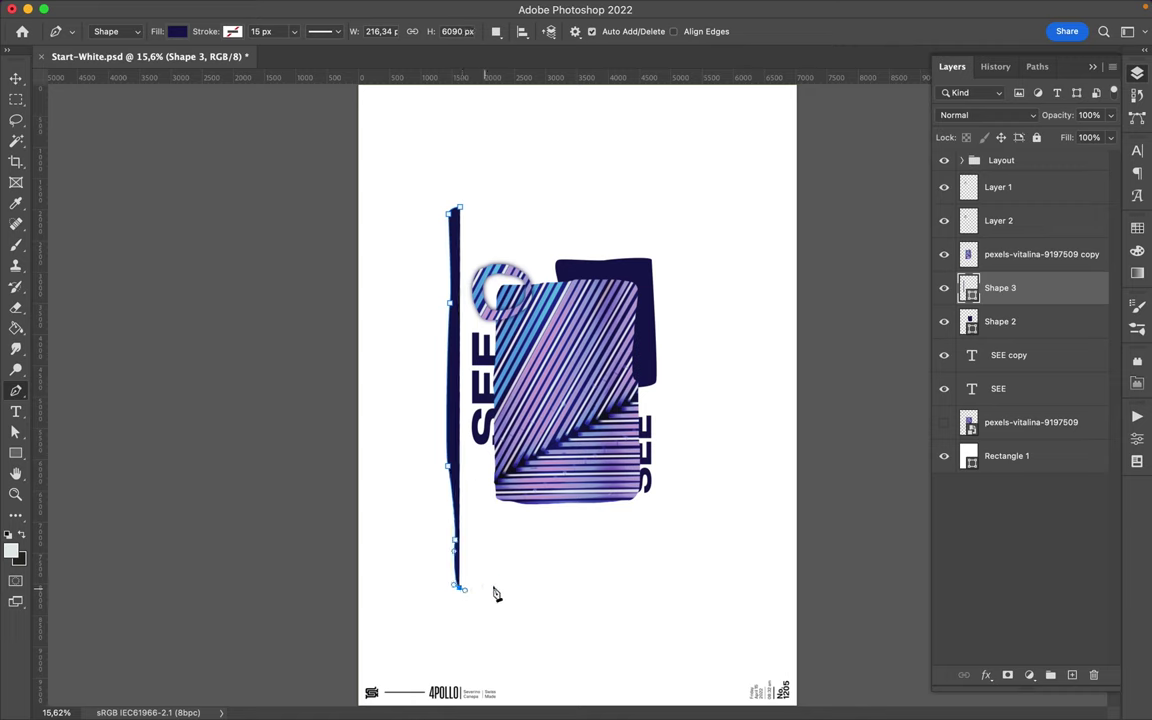
left_click(596, 585)
left_click(630, 573)
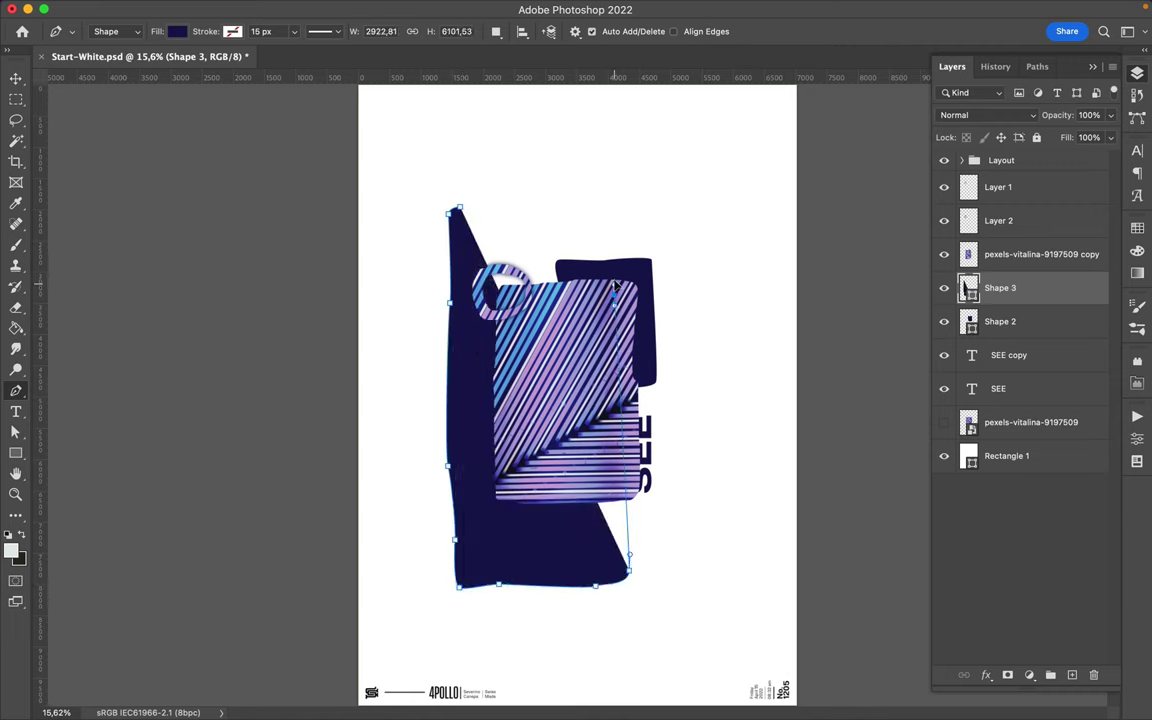
left_click(605, 218)
left_click(463, 207)
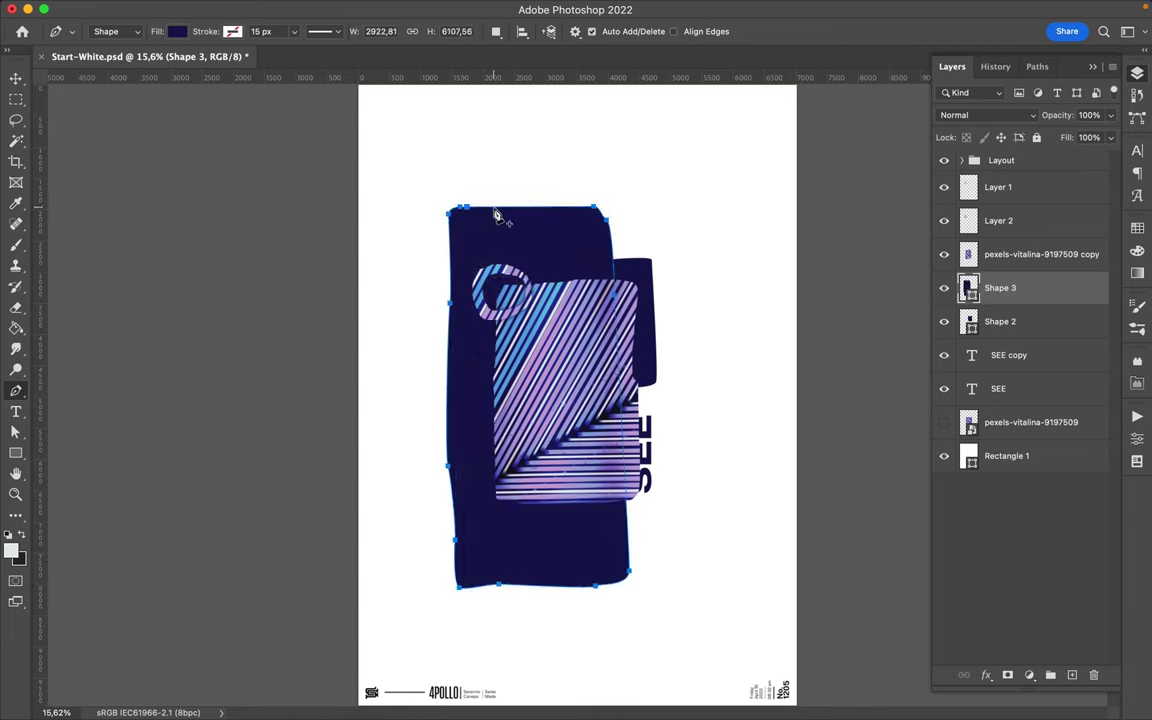
left_click(1137, 228)
left_click(1000, 267)
- Move the grey backing shape lower in the stack, shift it up and widen its right side
key("v")
mouse_move(1040, 288)
left_mouse_down()
mouse_move(1045, 332)
mouse_move(1016, 405)
left_mouse_up()
key("a")
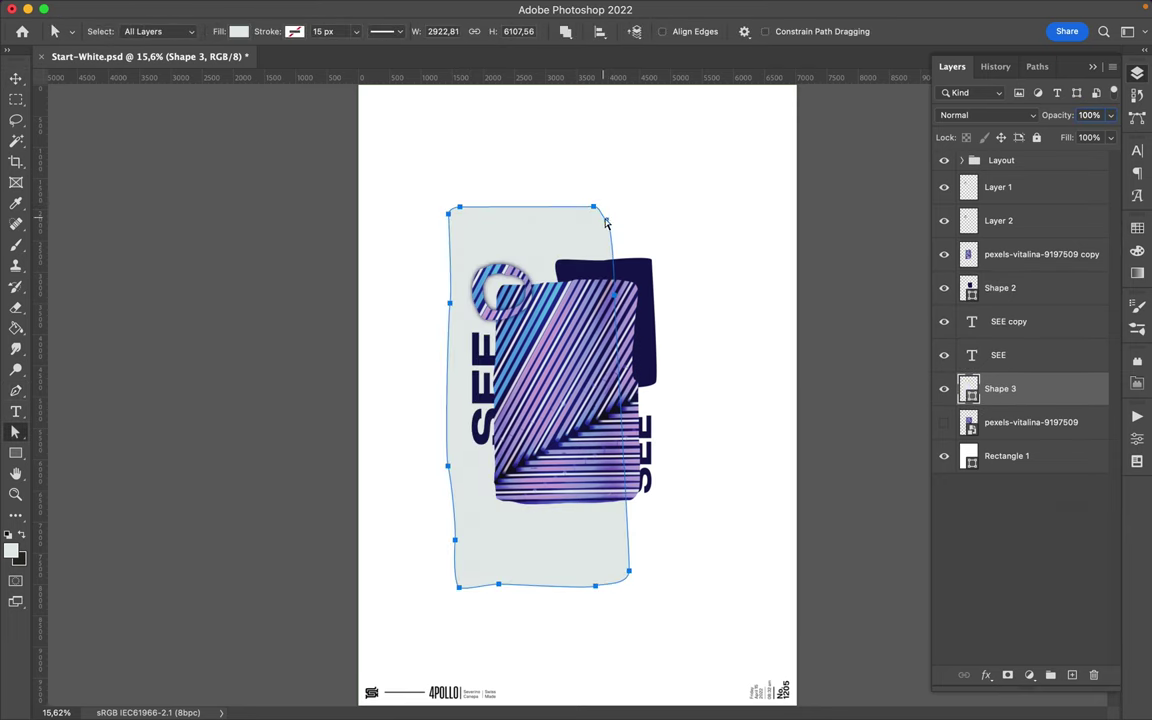
left_click_drag(594, 237, 581, 223)
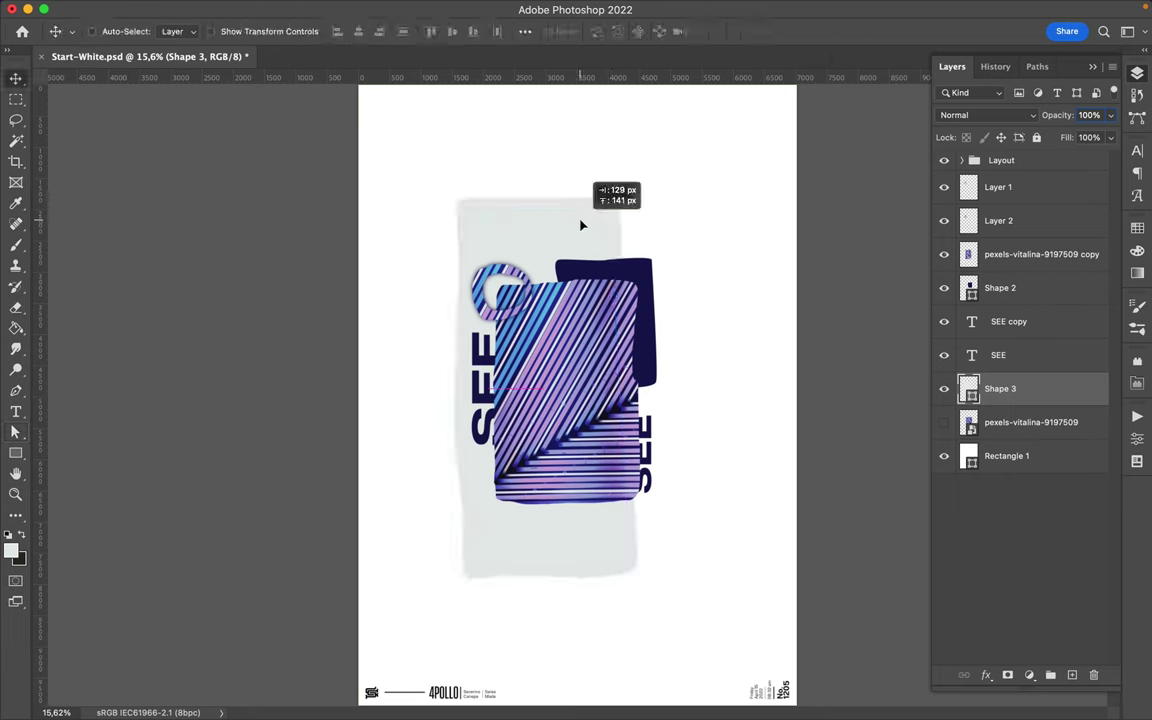
left_click_drag(592, 548, 660, 594, "shift")
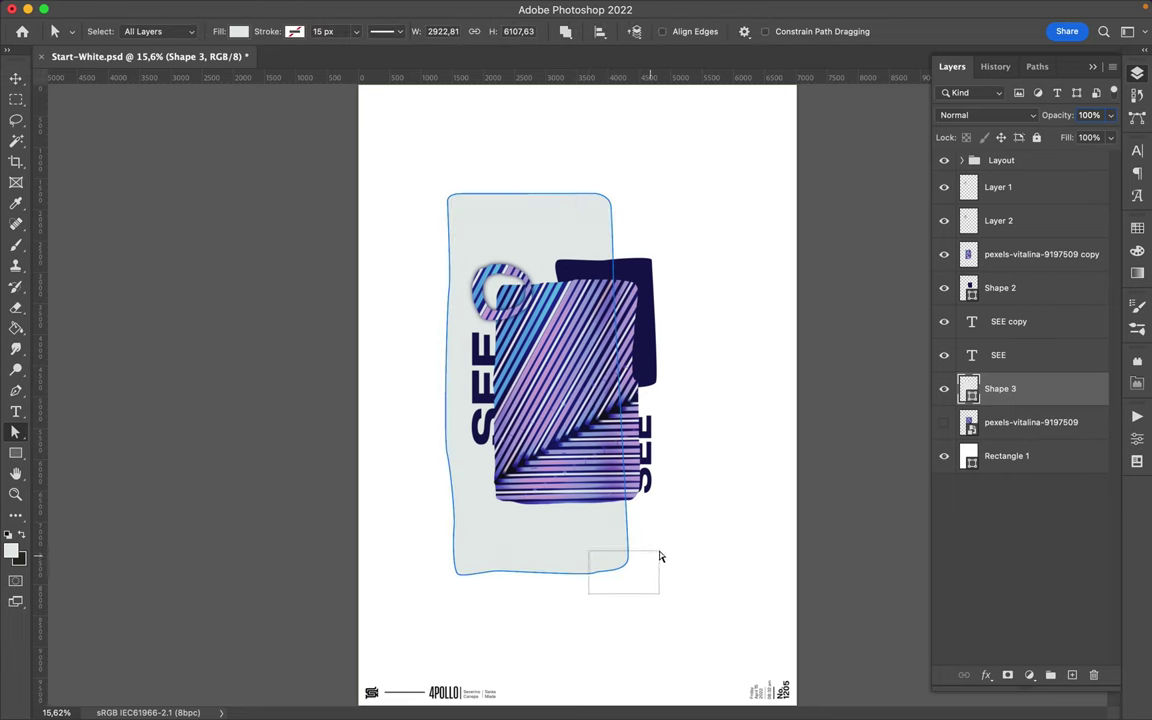
left_click_drag(611, 287, 617, 287)
- Scale the left SEE copy up to about 140% so it runs down the poster
key("v")
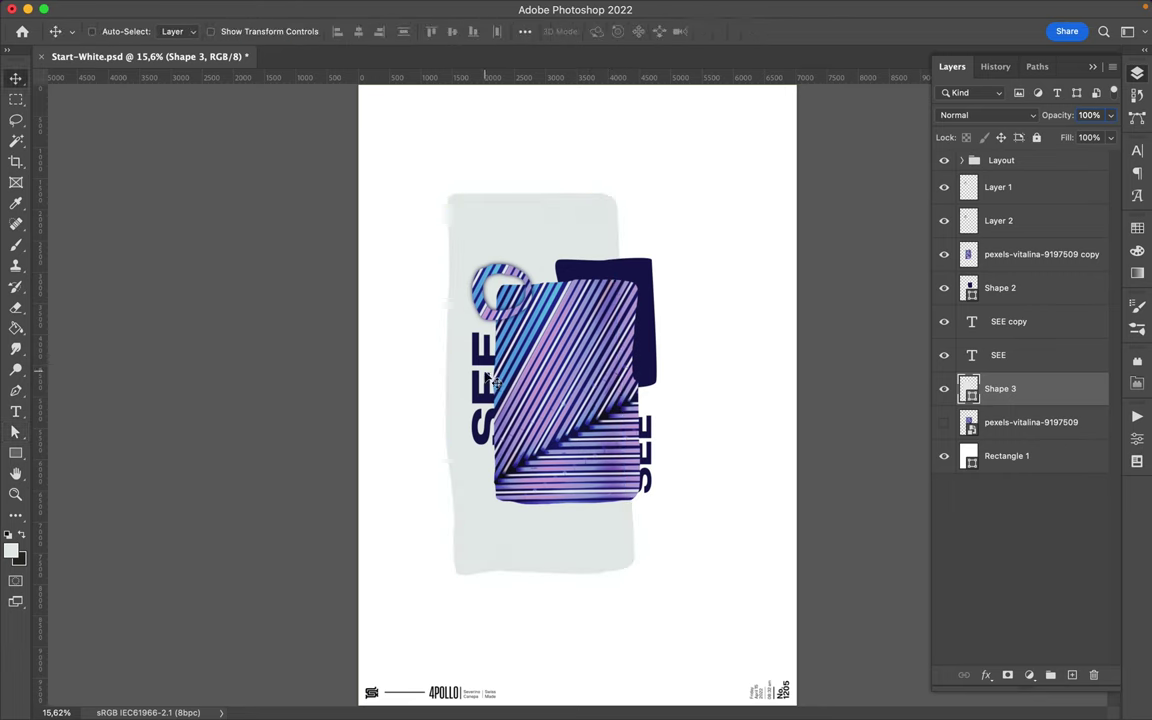
left_click(485, 380)
key("ctrl+t")
mouse_move(466, 388)
left_mouse_down()
mouse_move(411, 392)
mouse_move(452, 432)
left_mouse_up()
key("Return")
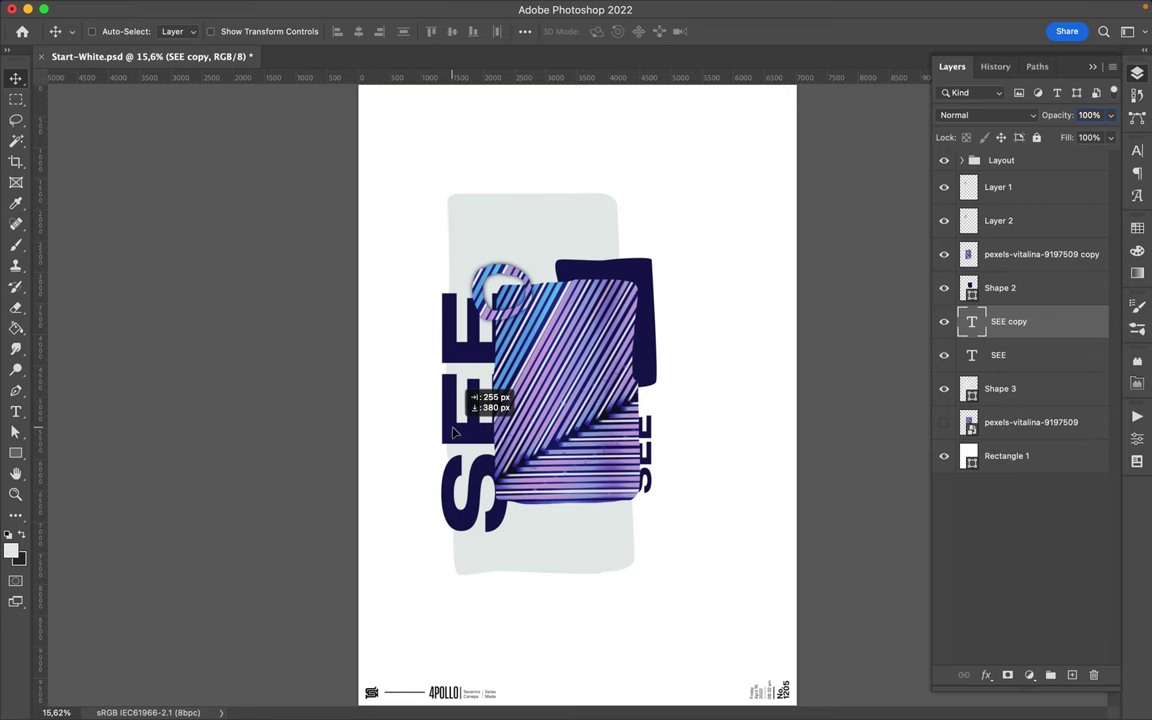
- Pick yellow from the swatches and draw a small yellow pen shape
right_click(1037, 321)
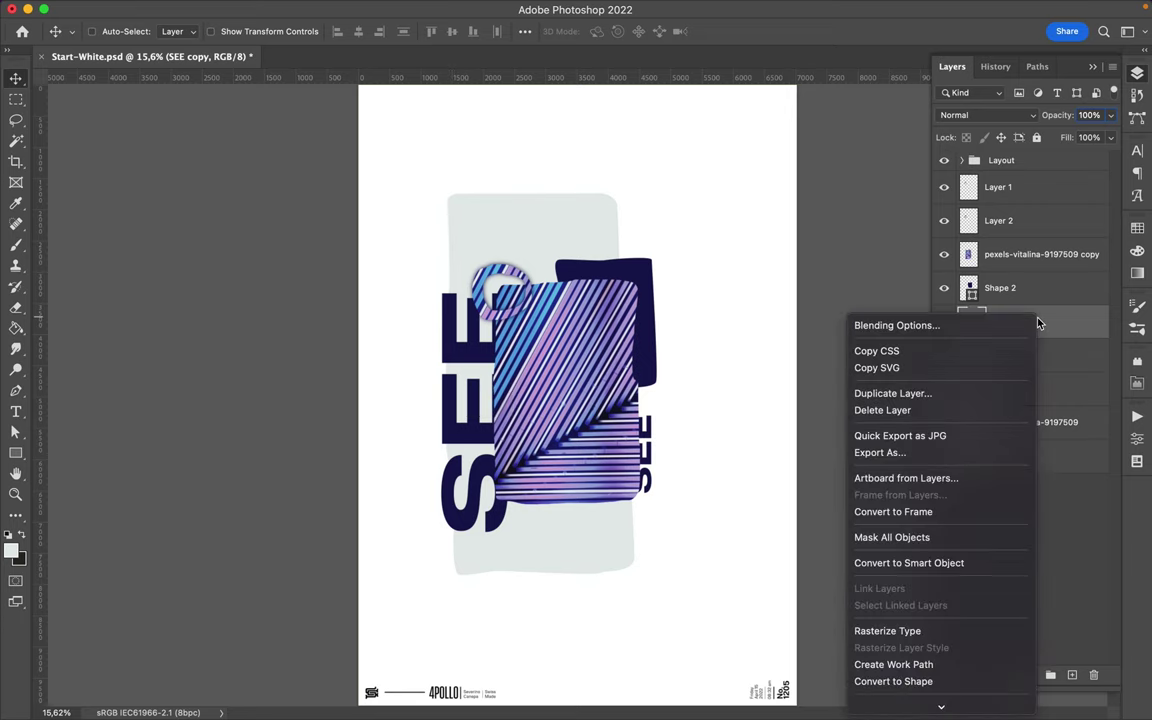
key("Escape")
left_click(1137, 228)
left_click(1005, 269)
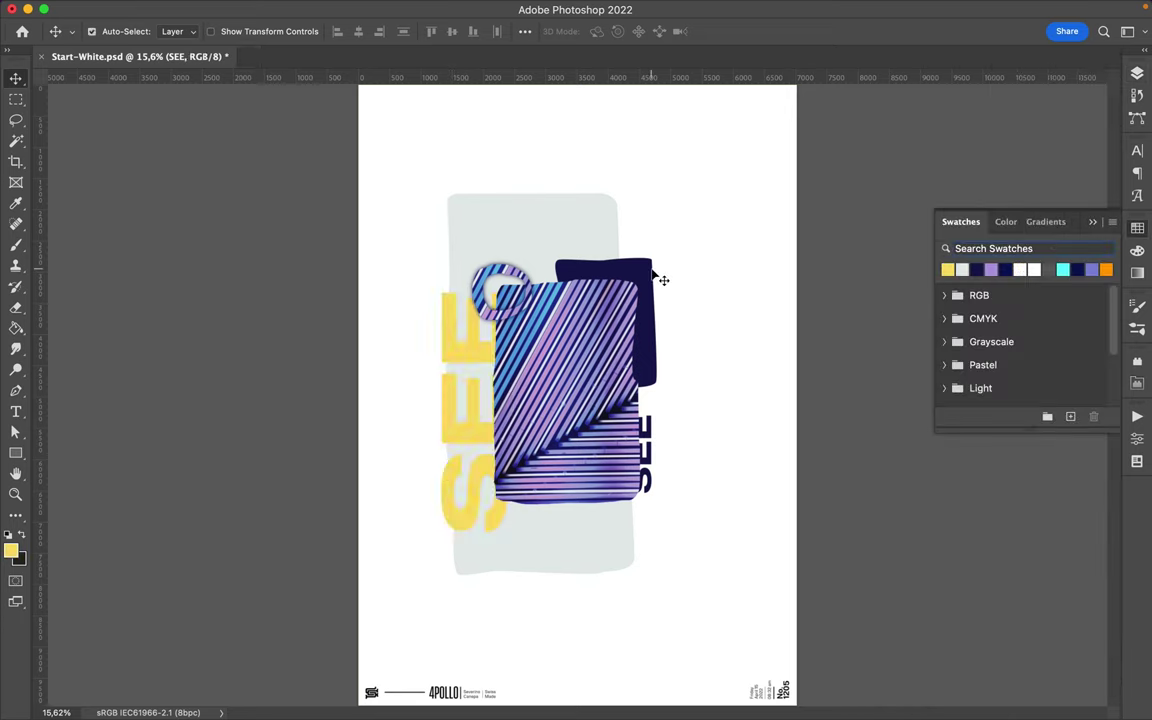
key("p")
left_click(589, 228)
left_click(609, 241)
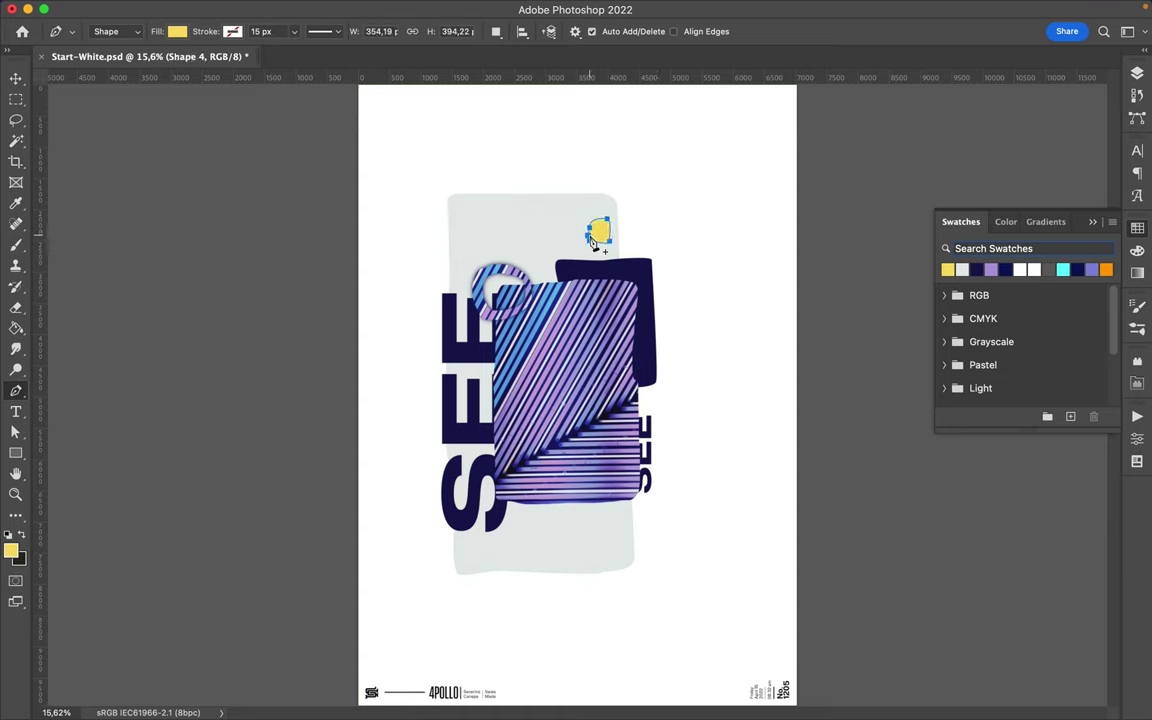
- Move the yellow shape into the navy block's top-right corner
key("a")
key("v")
left_click_drag(607, 239, 627, 271)
key("F7")
key("ctrl+t")
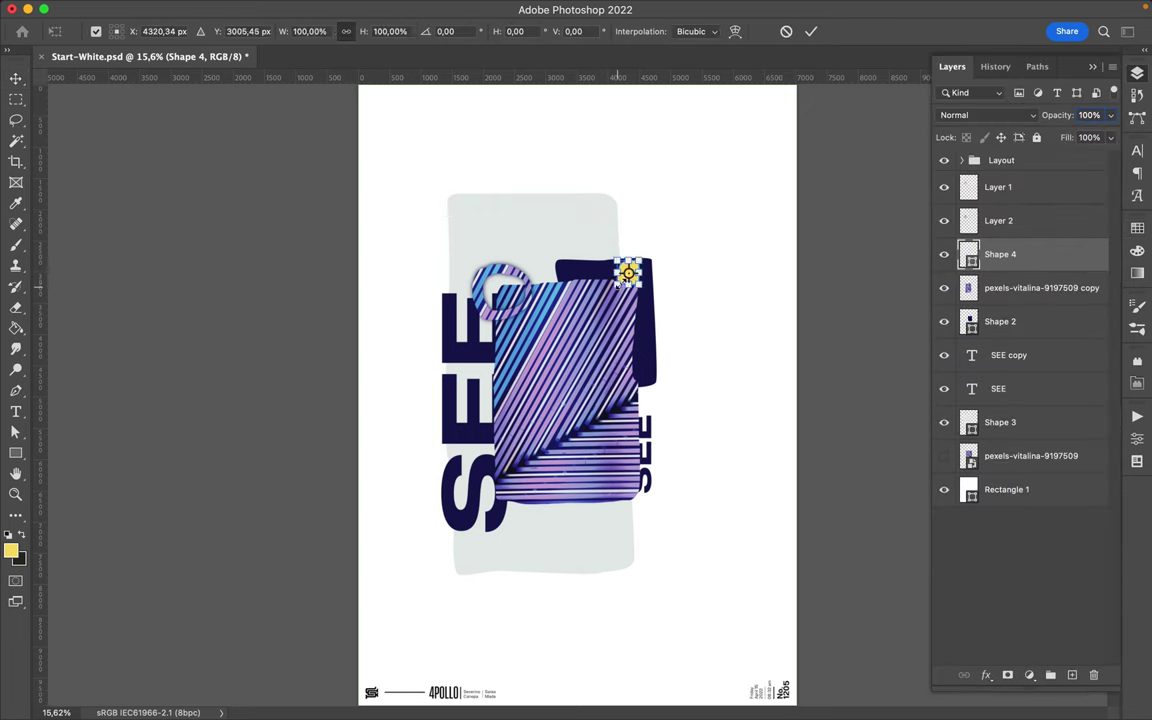
key("Return")
left_click_drag(627, 272, 620, 268)
- Inspect the navy block's path, then select the striped photo copy layer
left_click(605, 278, "ctrl")
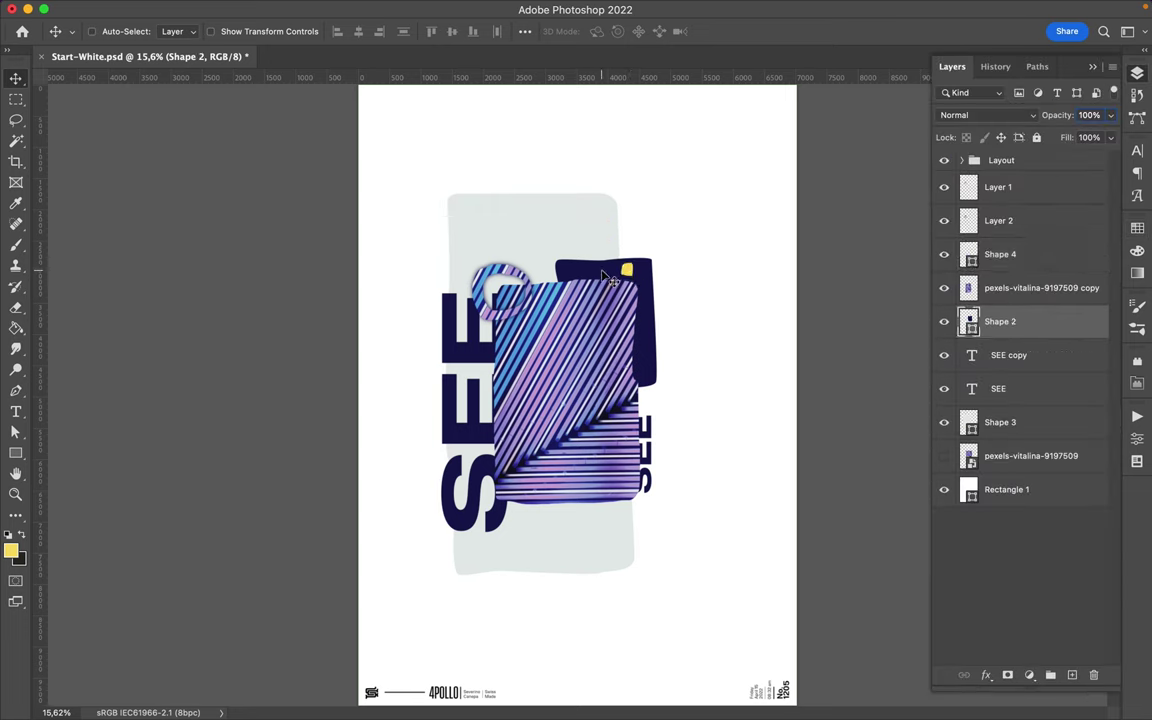
key("a")
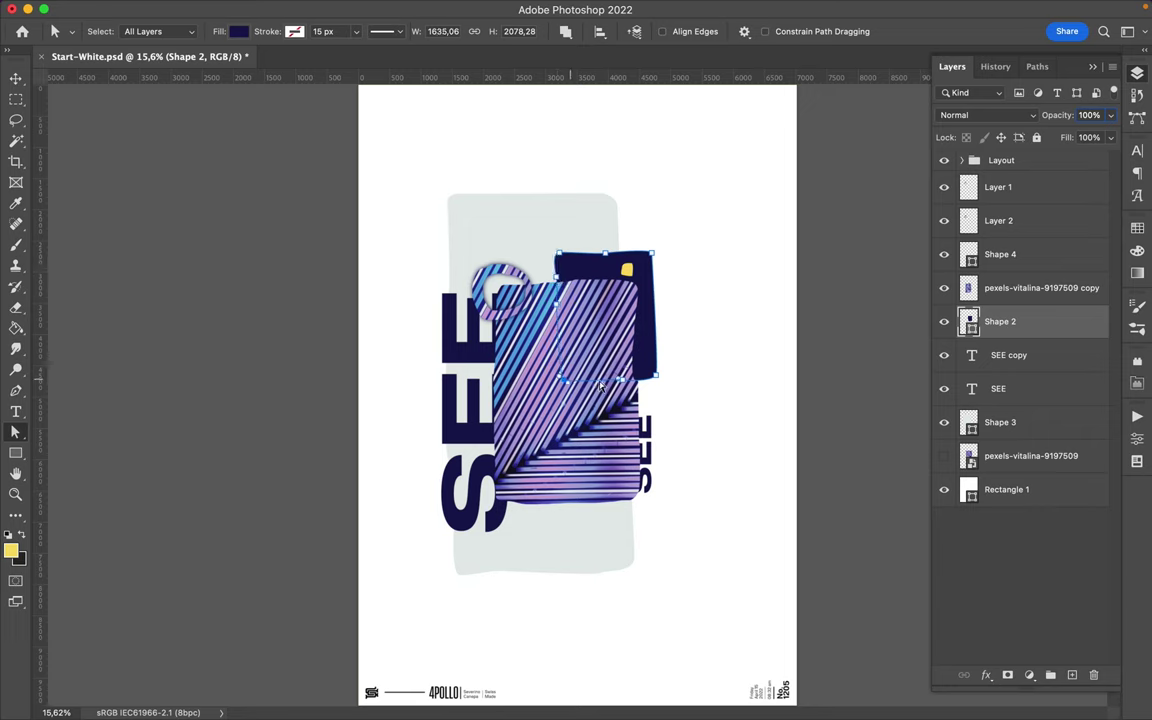
key("v")
left_click(557, 464)
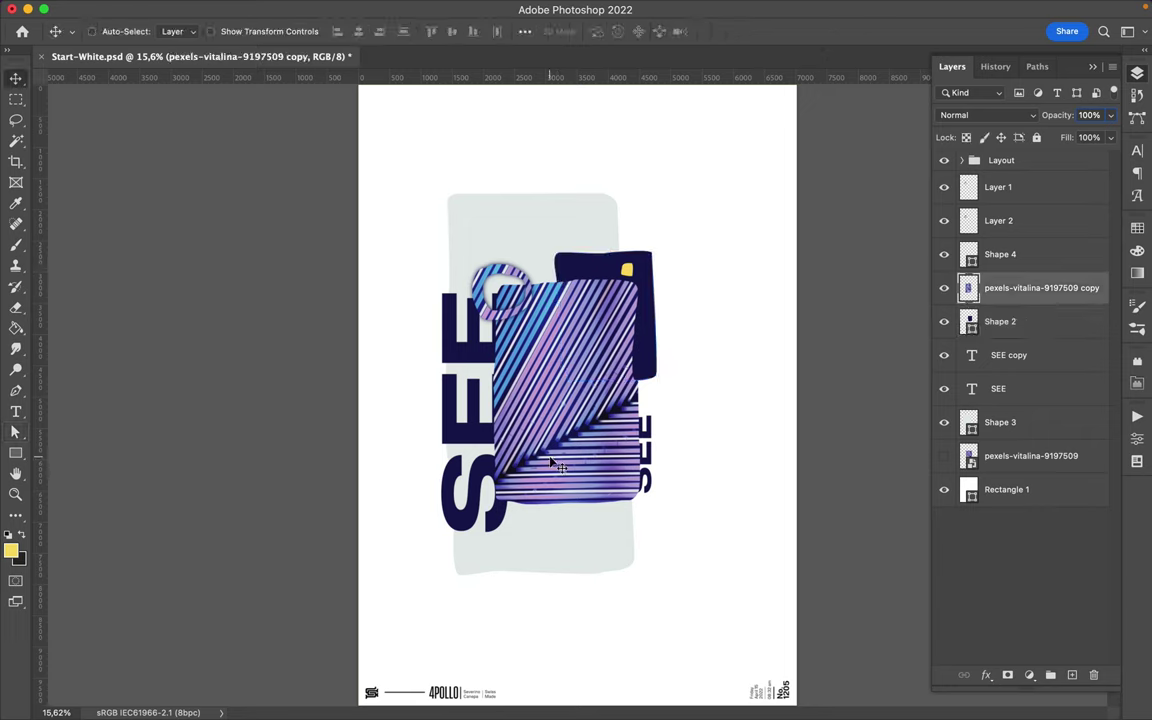
key("l")
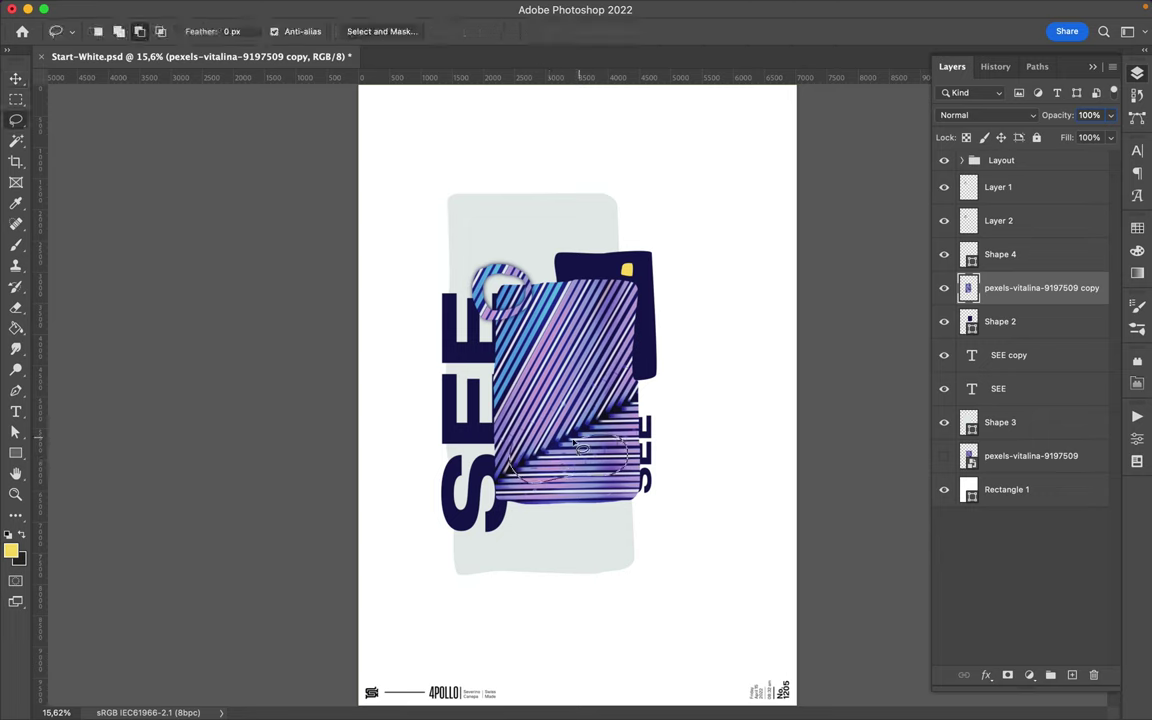
- Copy a rough striped piece to Layer 3, turn it upright and move it lower left
left_click_drag(517, 457, 515, 440)
key("ctrl+j")
key("v")
mouse_move(600, 440)
left_mouse_down()
mouse_move(523, 475)
mouse_move(470, 375)
left_mouse_up()
key("ctrl+t")
key("Return")
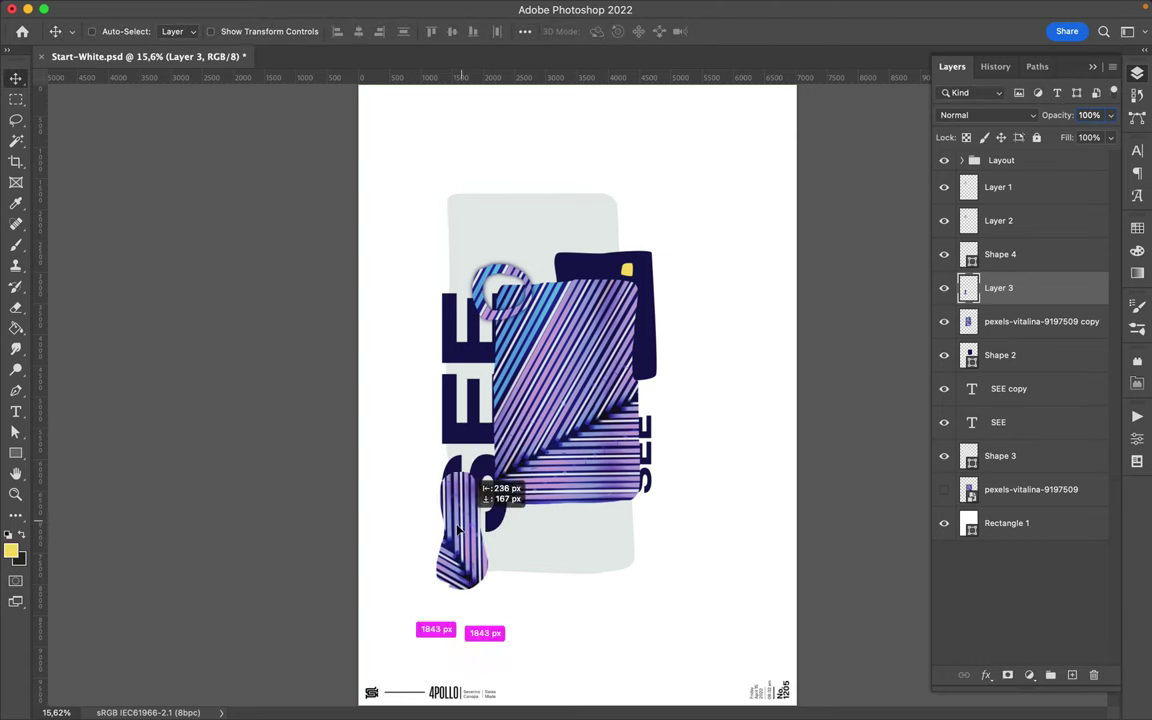
left_click_drag(455, 470, 450, 540)
- Put Layer 3 behind the SEE lettering and sample light blue from the photo
mouse_move(1030, 299)
left_mouse_down()
mouse_move(1013, 435)
mouse_move(1000, 422)
left_mouse_up()
left_click_drag(465, 600, 470, 577)
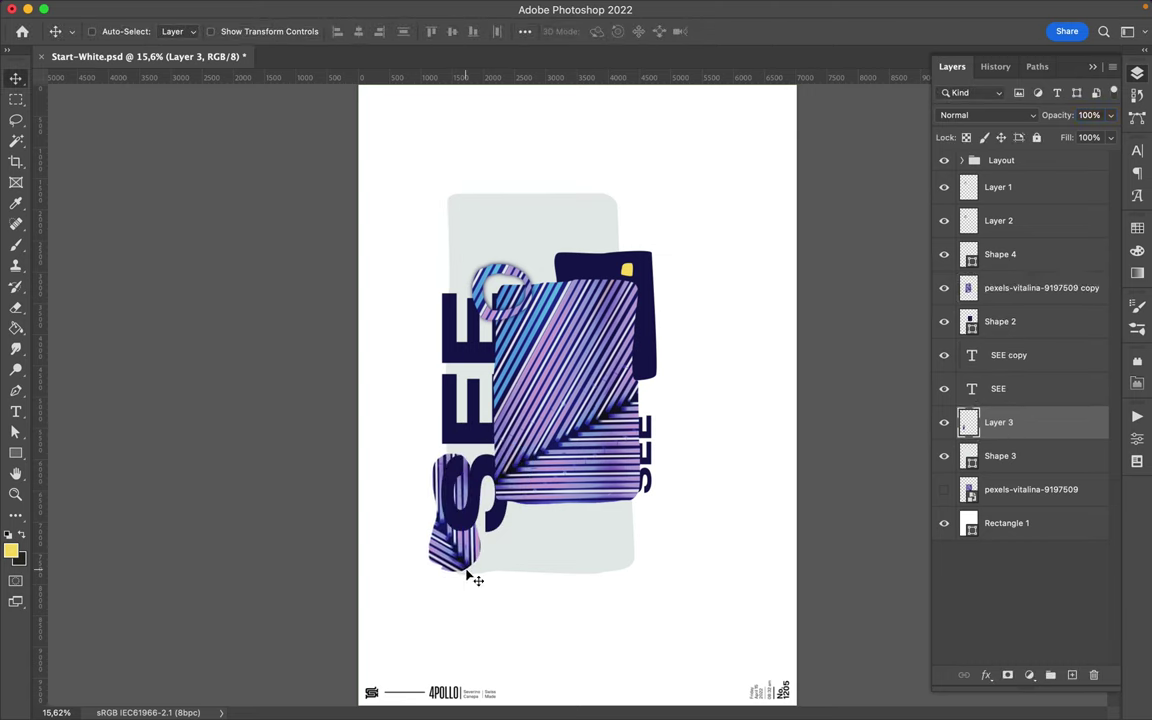
key("i")
left_click(483, 297)
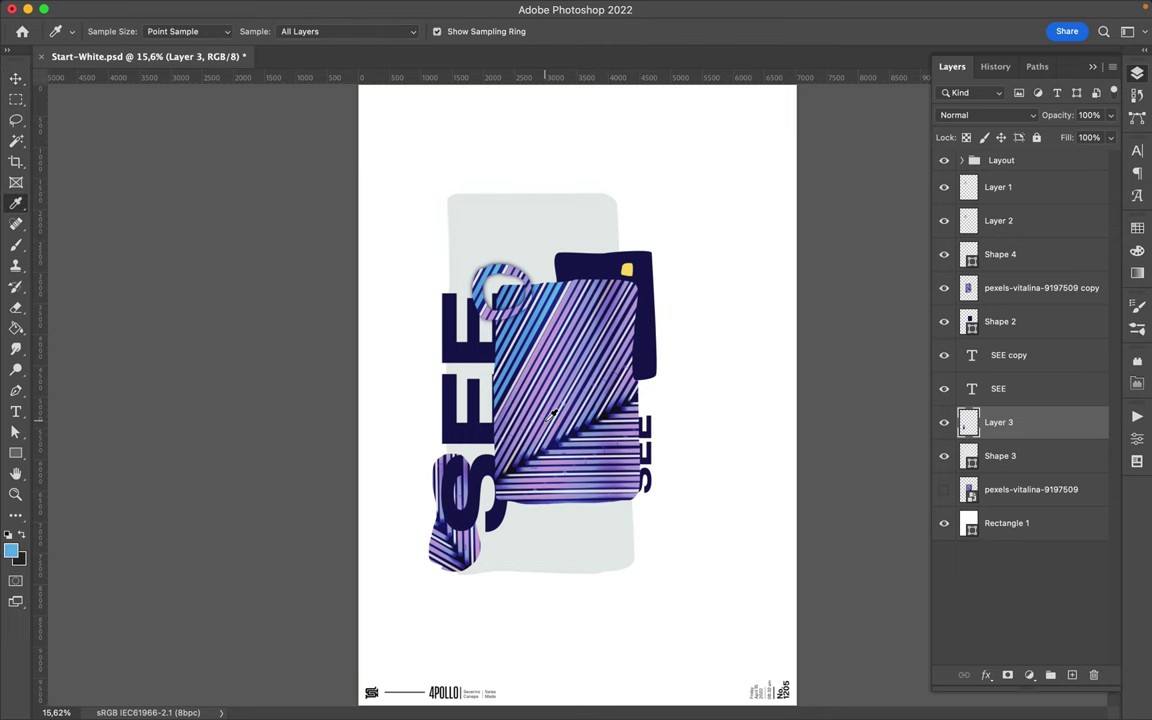
- Draw a light-blue four-corner shape across the top of the navy block
key("p")
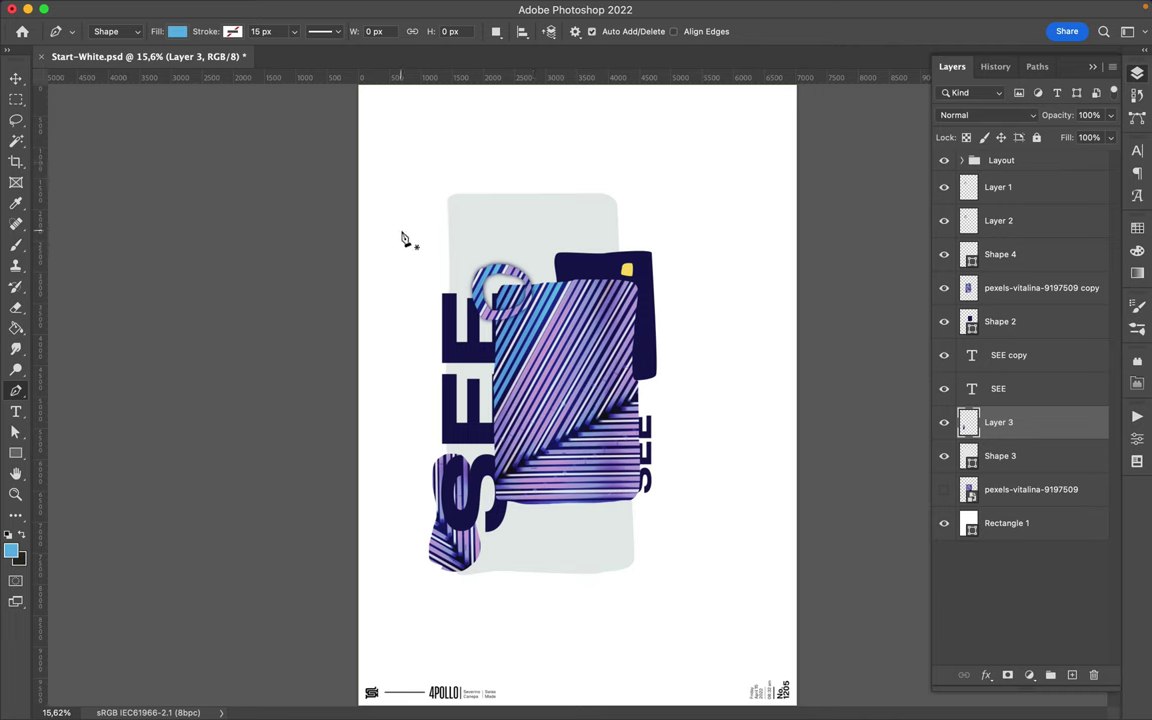
left_click(590, 237)
left_click(590, 266)
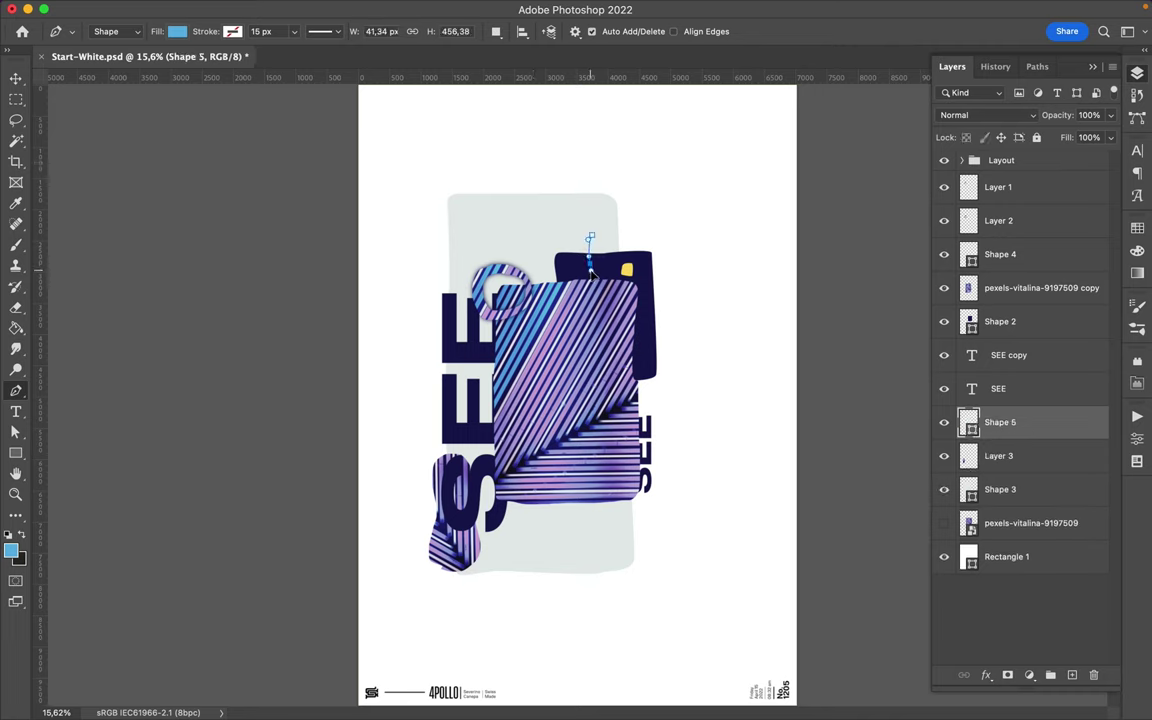
left_click(686, 270)
left_click(681, 235)
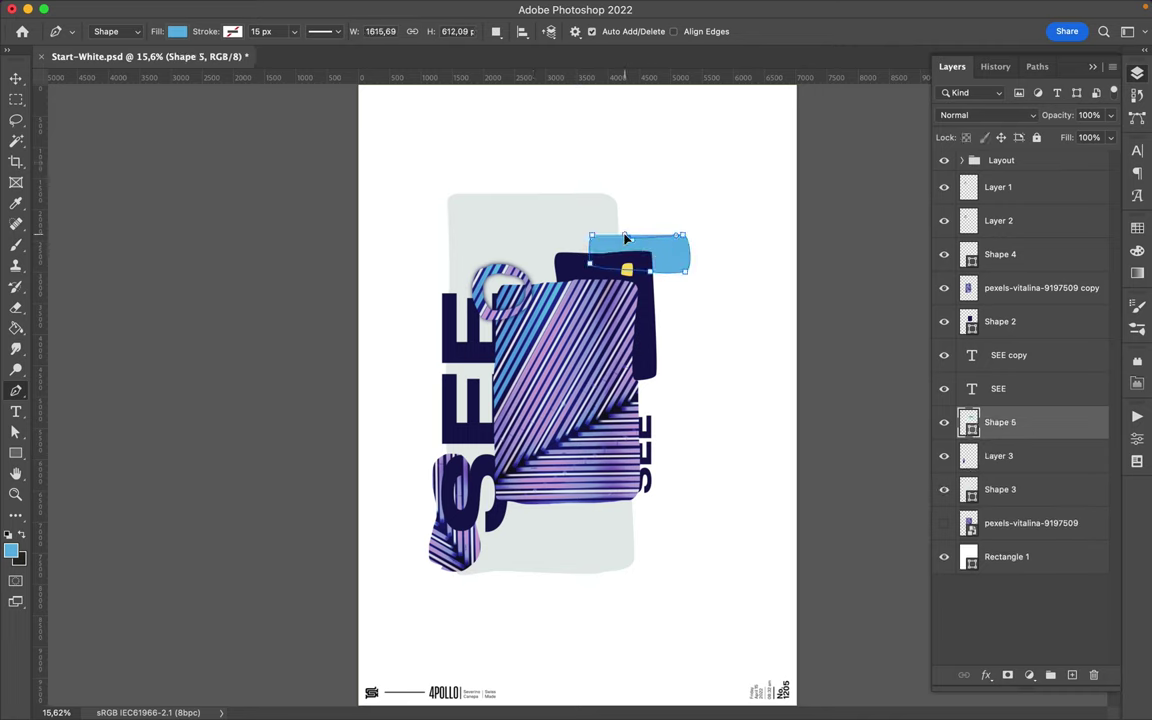
left_click(592, 240)
- Select the grey backing shape's path
key("v")
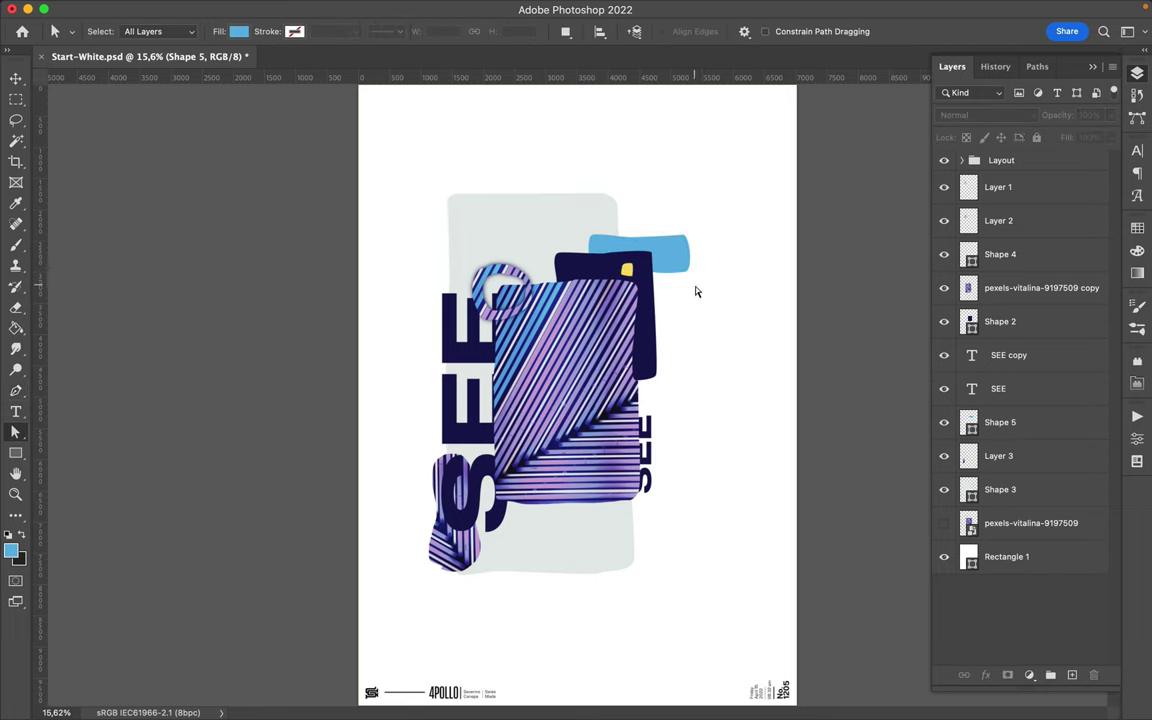
key("a")
left_click(530, 220)
- Draw a pale grey block with a rounded top-right corner right of the photo
key("p")
left_click(610, 317)
left_click_drag(710, 318, 735, 318)
left_click(734, 337)
left_click(731, 414)
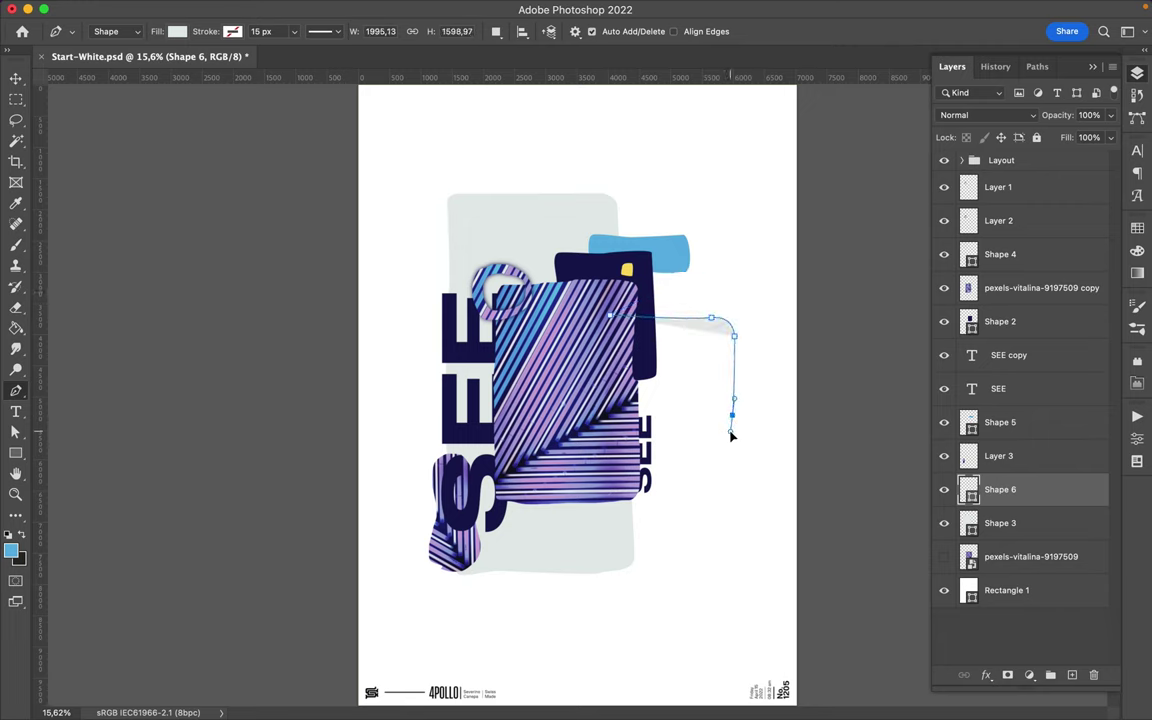
left_click(610, 450)
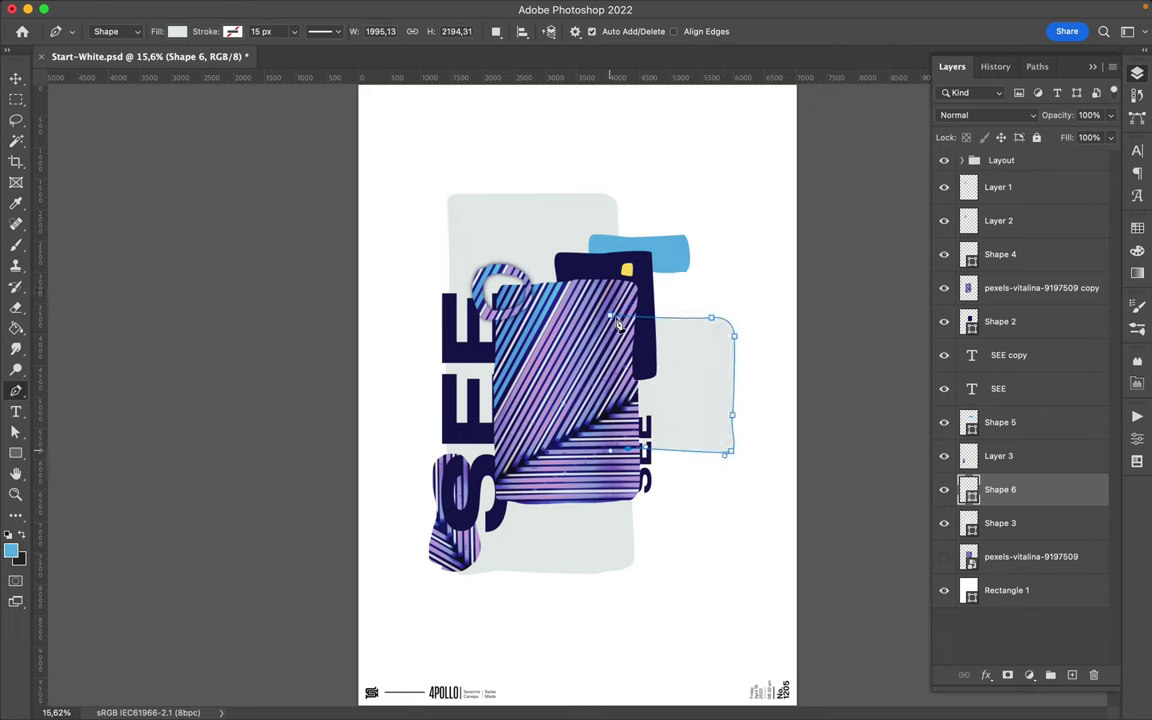
key("v")
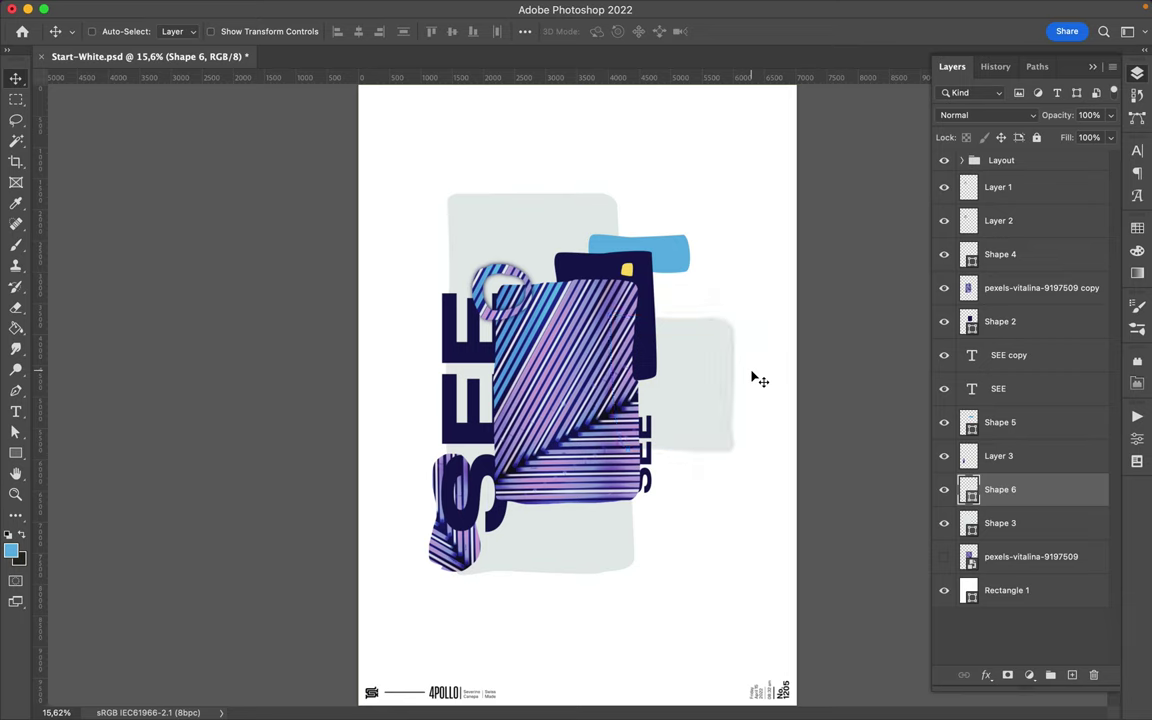
- Delete both SEE text layers
key("ctrl")
left_click(652, 456, "ctrl")
key("Delete")
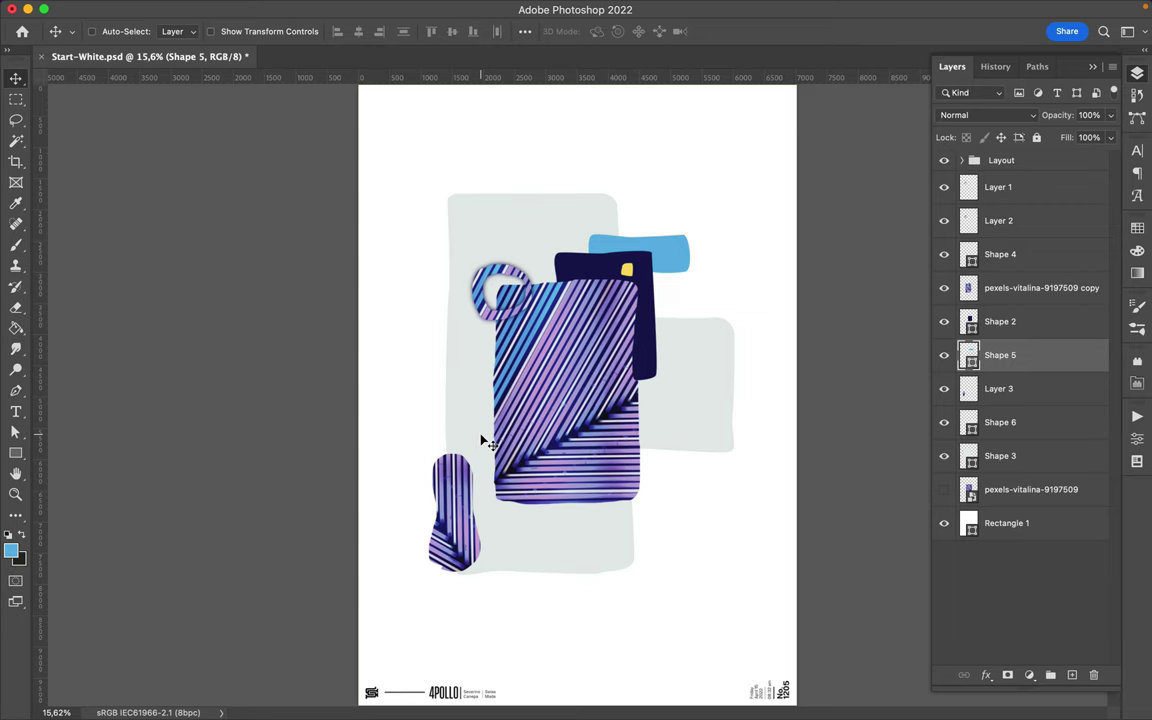
- Draw a small navy tab left of the photo and duplicate it just below
key("p")
left_click(482, 371)
left_click(483, 398)
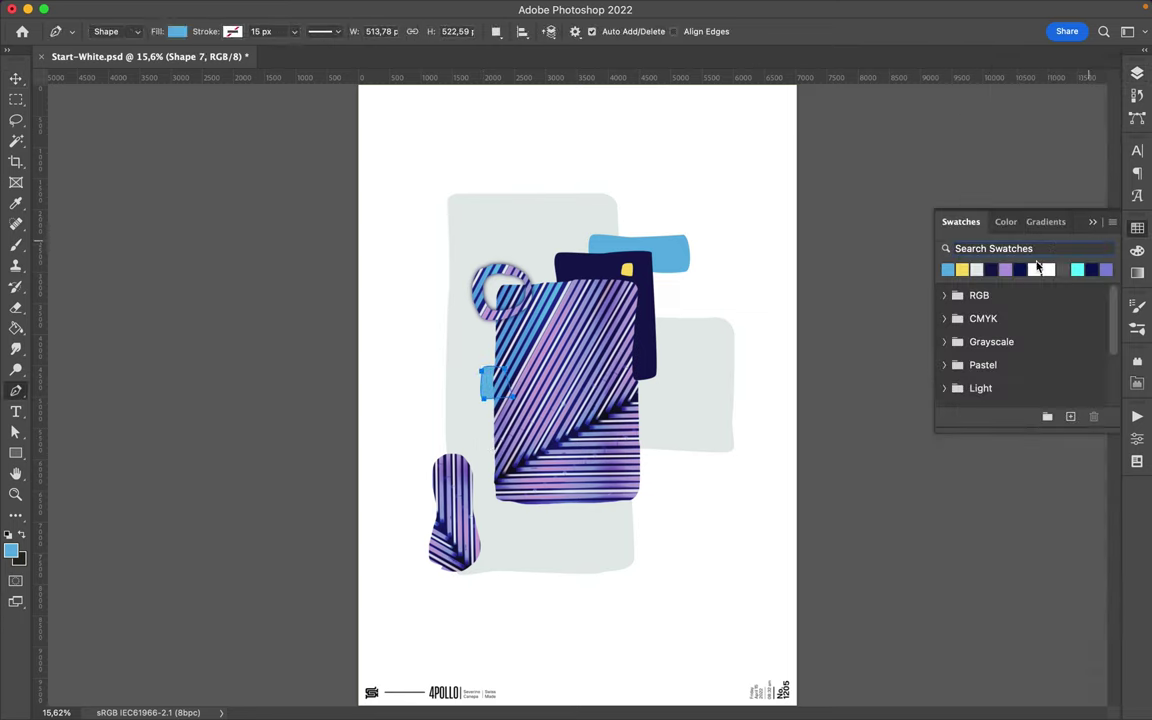
key("v")
key("ctrl+alt+t")
left_click_drag(486, 390, 486, 420)
key("Return")
- Round the dark tab's corners into curves and move it further down
scroll(455, 418, "up", 2)
key("a")
scroll(455, 418, "up", 3)
scroll(308, 342, "up", 1)
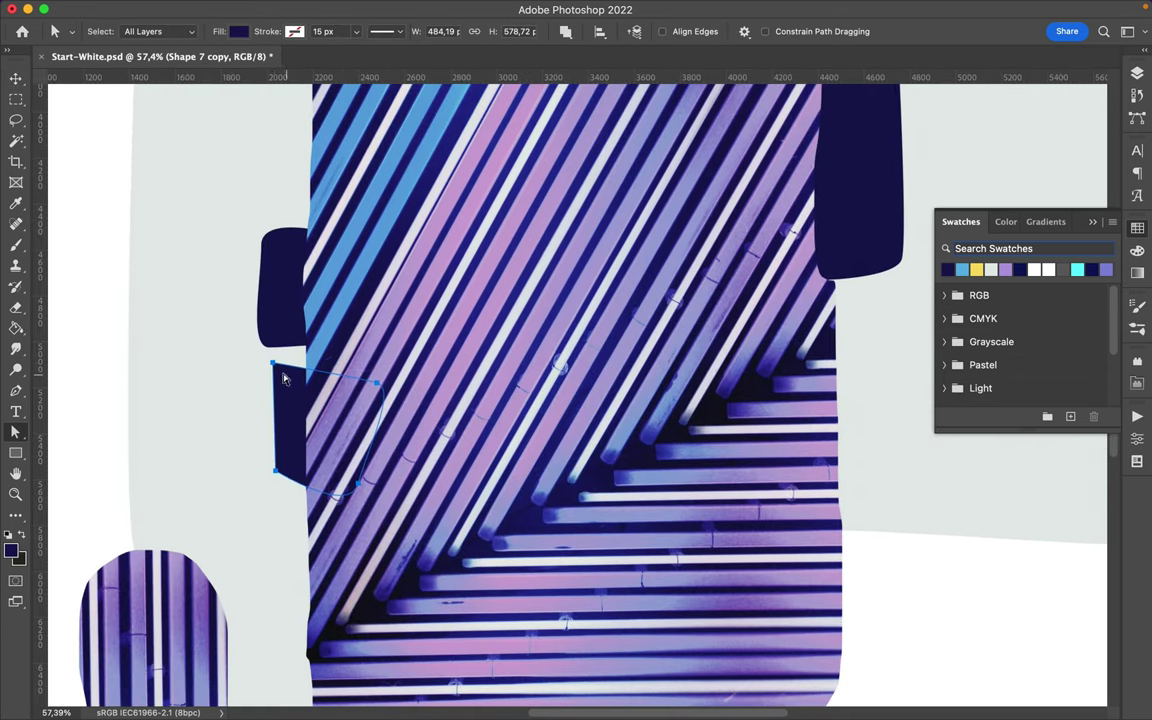
key("v")
key("p")
right_click(15, 390)
left_click(80, 455)
left_click_drag(274, 361, 265, 380)
left_click_drag(274, 470, 268, 486)
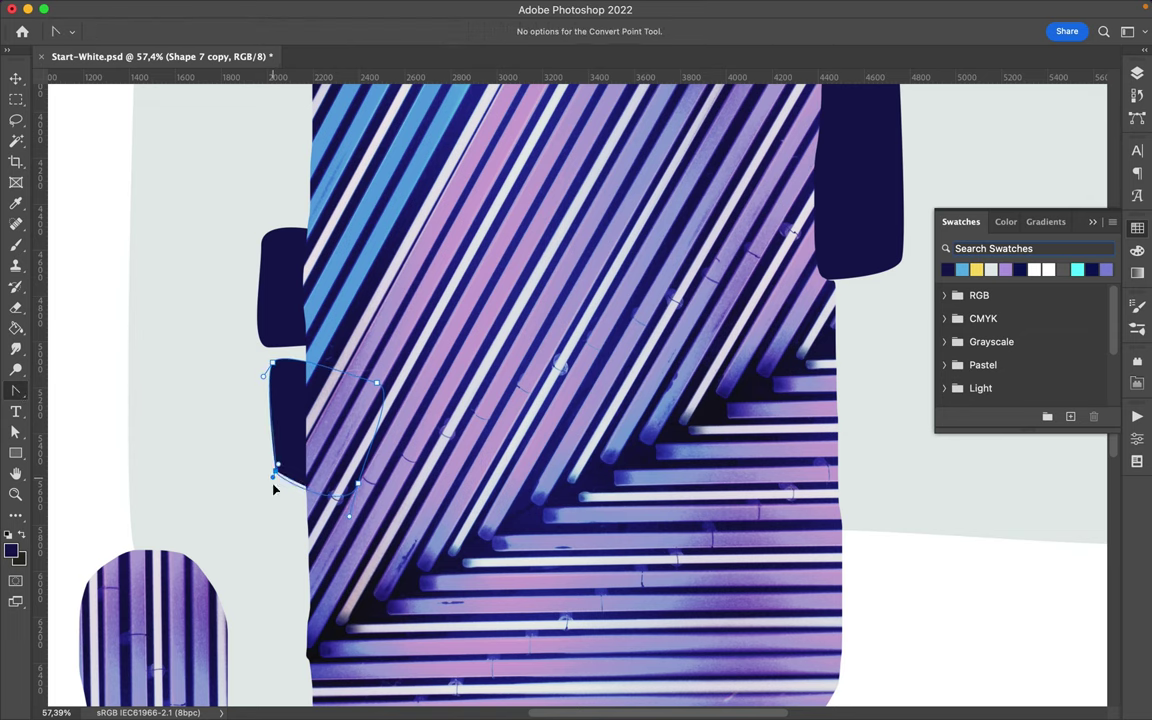
key("v")
left_click_drag(282, 434, 285, 448)
- Draw two more navy tabs, one rectangular and one rounded, along the photo's left edge
scroll(285, 448, "down", 1)
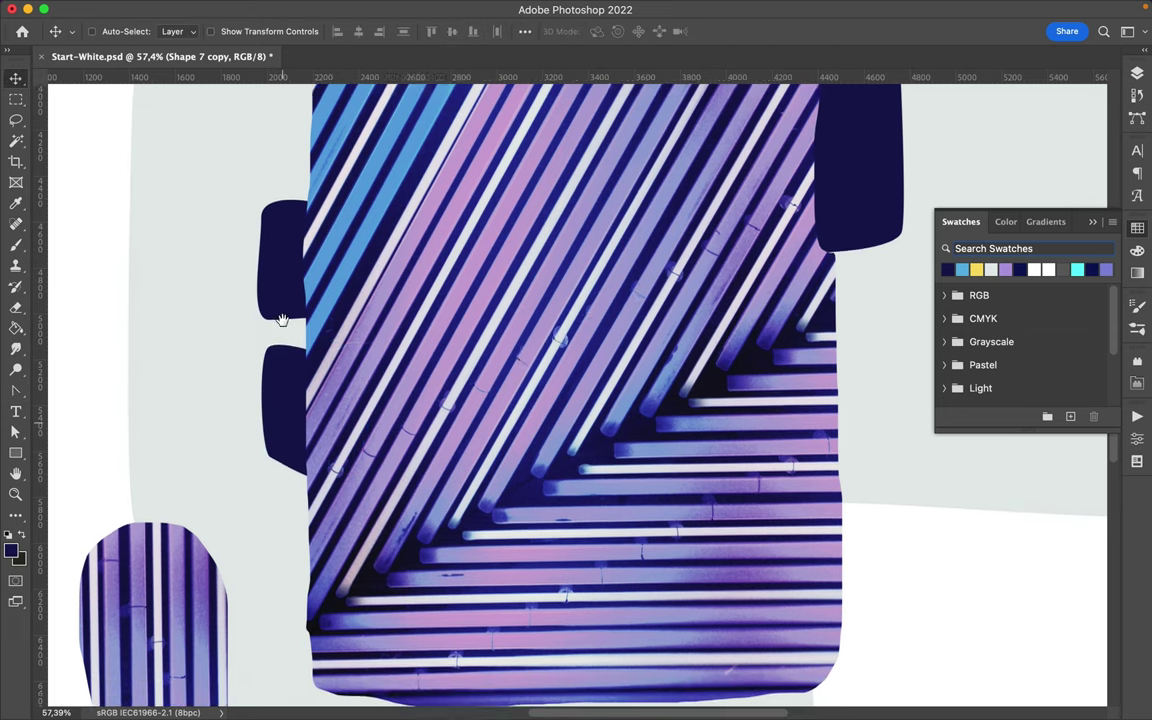
scroll(285, 448, "down", 4)
key("p")
left_click_drag(279, 386, 276, 400)
left_click(281, 452)
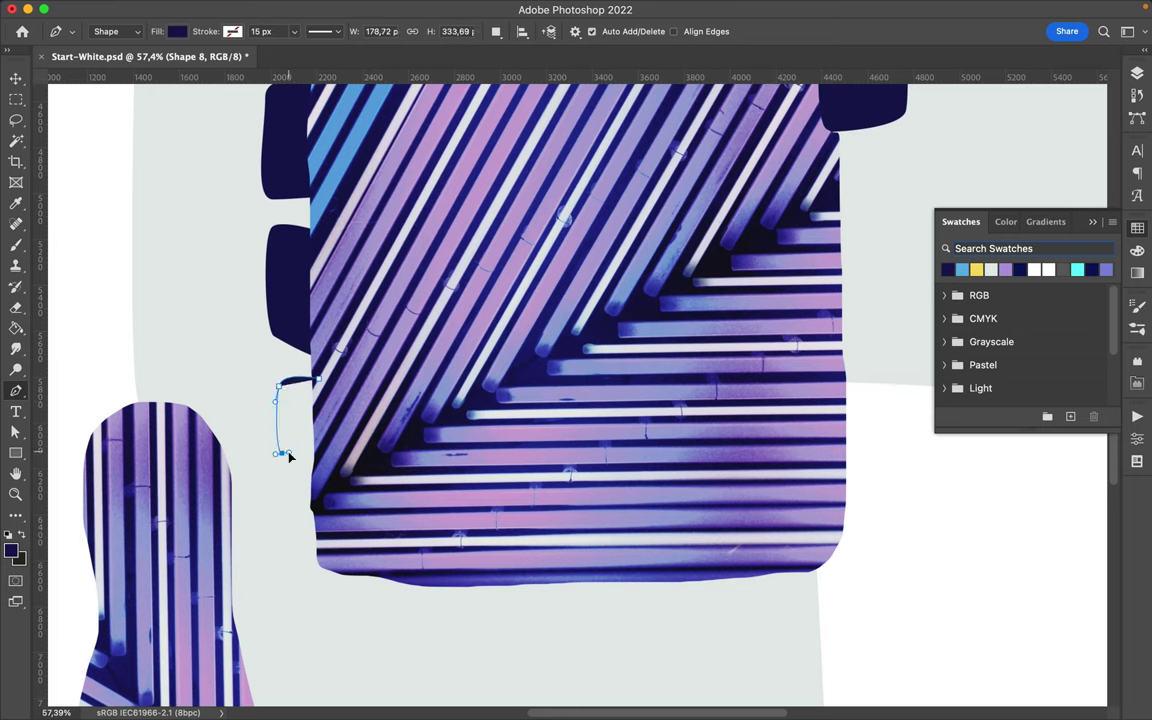
left_click(318, 450)
left_click(318, 381)
left_click(320, 467)
left_click_drag(282, 467, 278, 484)
left_click(290, 497)
- Draw a curved navy teardrop shape (Shape 10) lower on the page
scroll(381, 507, "down", 2)
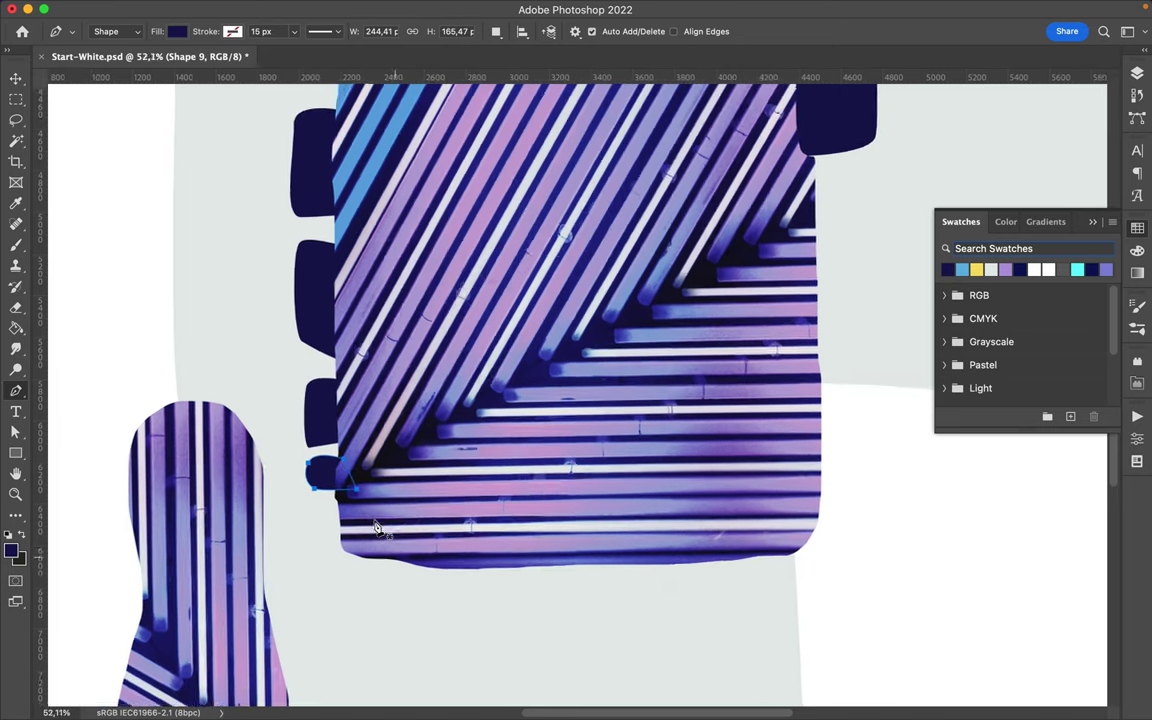
scroll(381, 510, "down", 2)
scroll(380, 530, "down", 5)
scroll(320, 545, "down", 2)
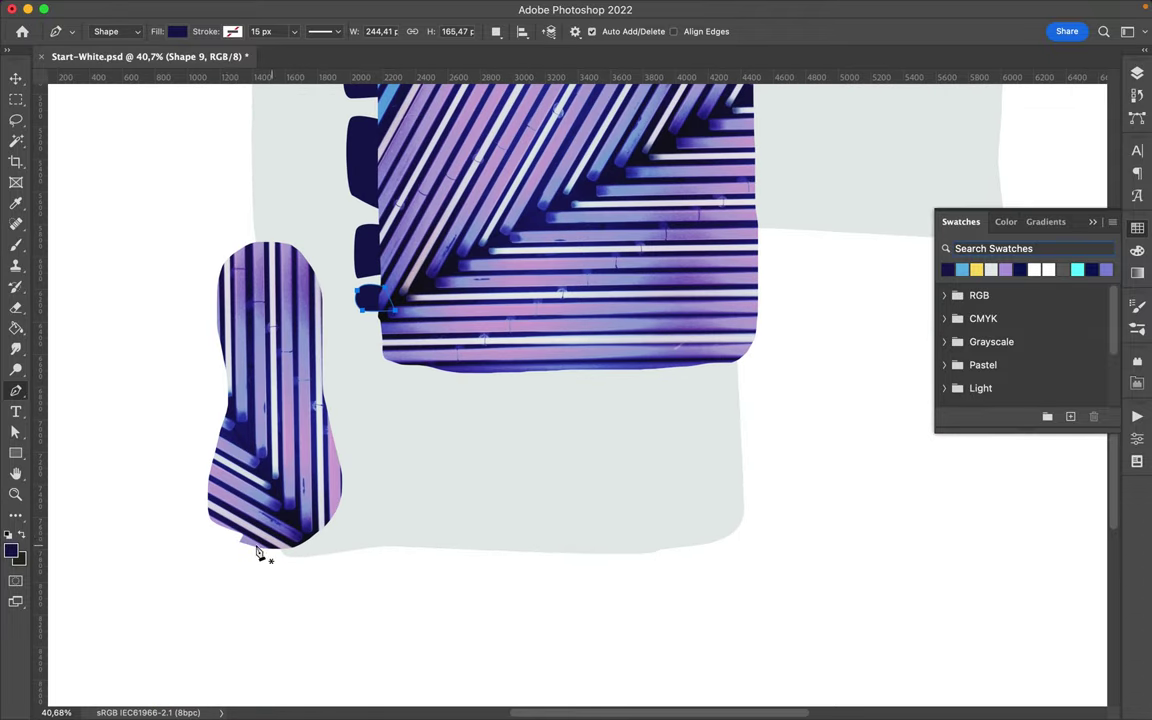
left_click_drag(291, 572, 334, 563)
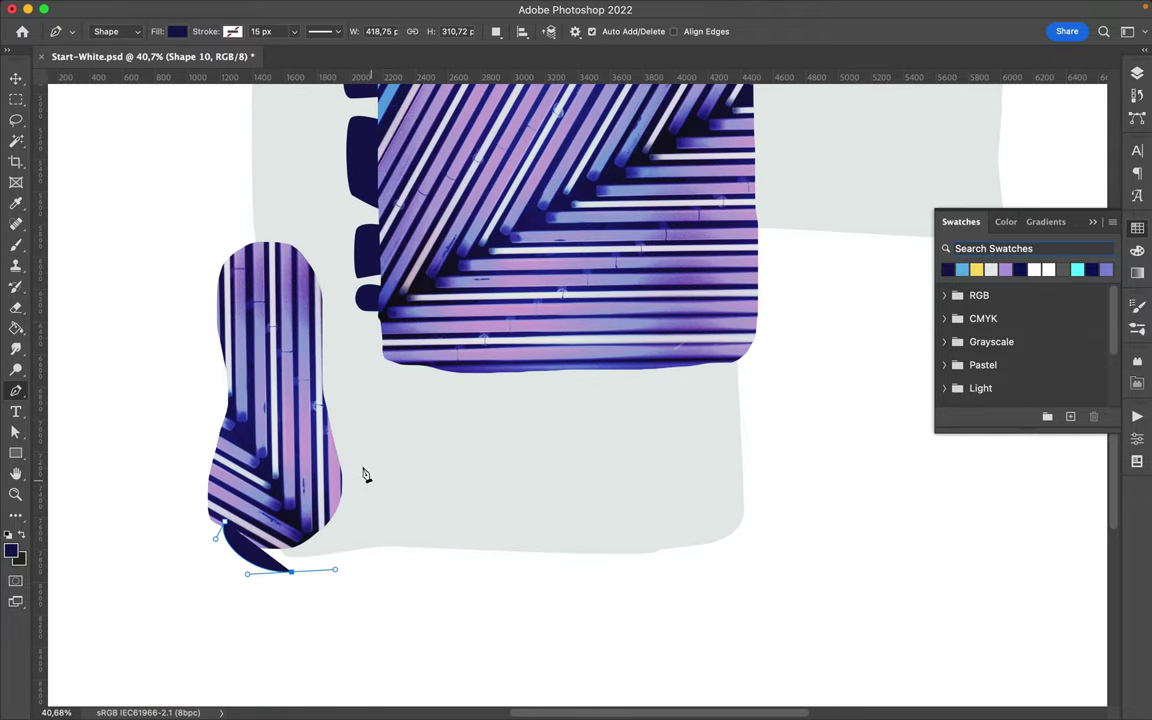
left_click_drag(362, 466, 307, 323)
left_click(307, 323)
- Drag Shape 10 below Layer 3 and position the small striped piece over it
left_click(1137, 73)
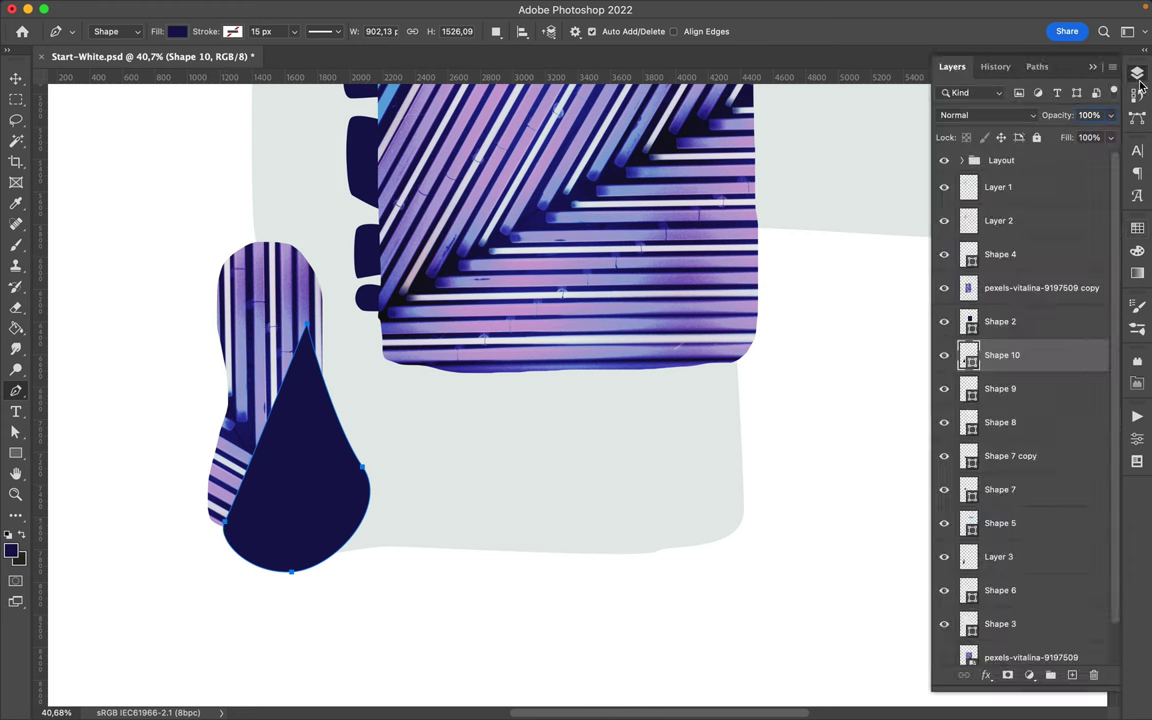
key("v")
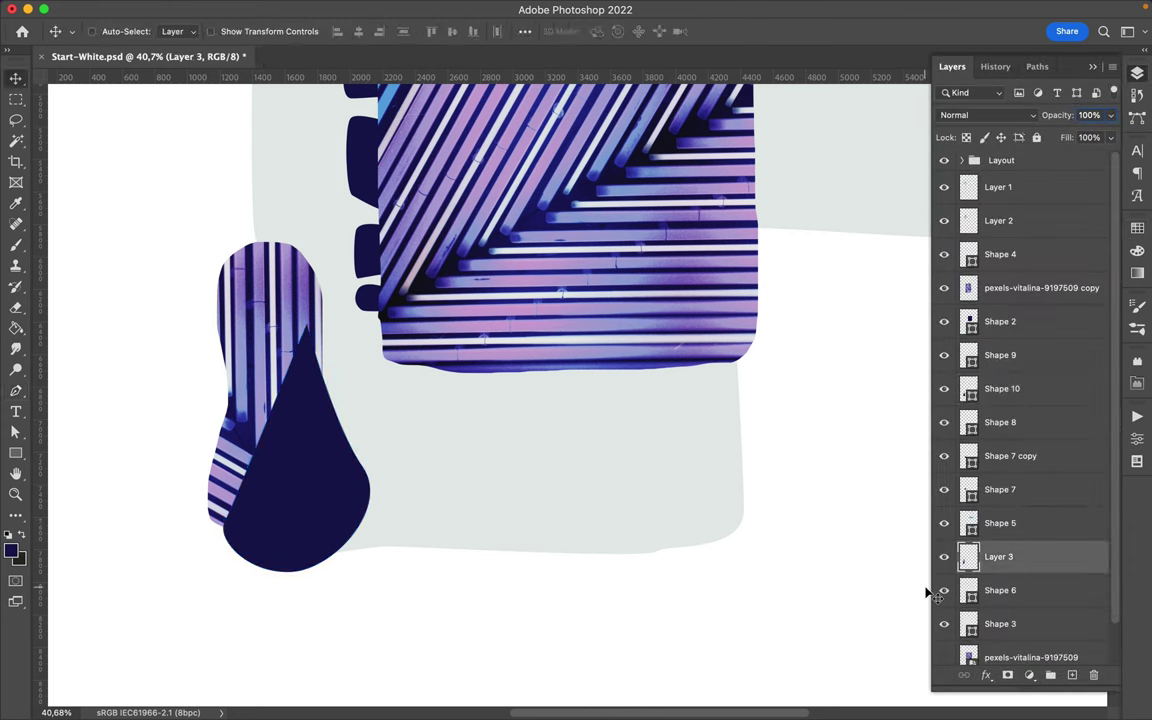
left_click_drag(1000, 388, 959, 566)
mouse_move(330, 540)
left_mouse_down()
mouse_move(339, 478)
mouse_move(308, 442)
left_mouse_up()
scroll(483, 432, "down", 2)
scroll(490, 432, "down", 2)
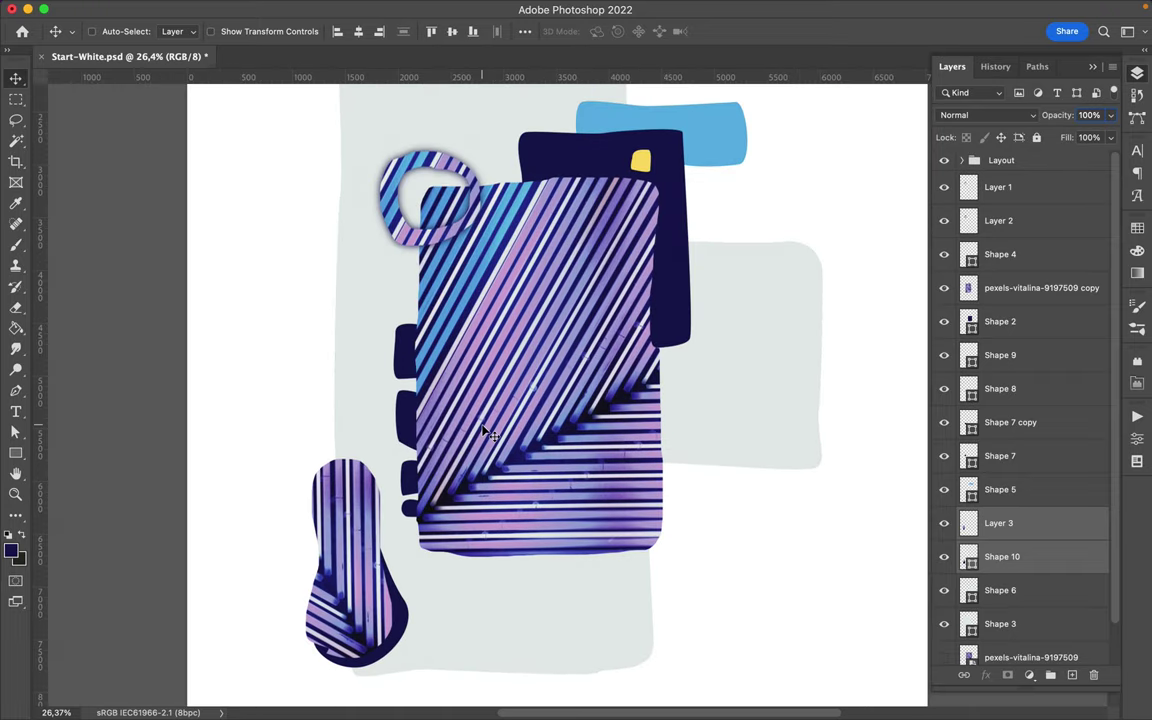
scroll(490, 432, "right", 3)
- Add a new doodle layer and set a light grey brush colour
key("b")
key("ctrl+shift+alt+n")
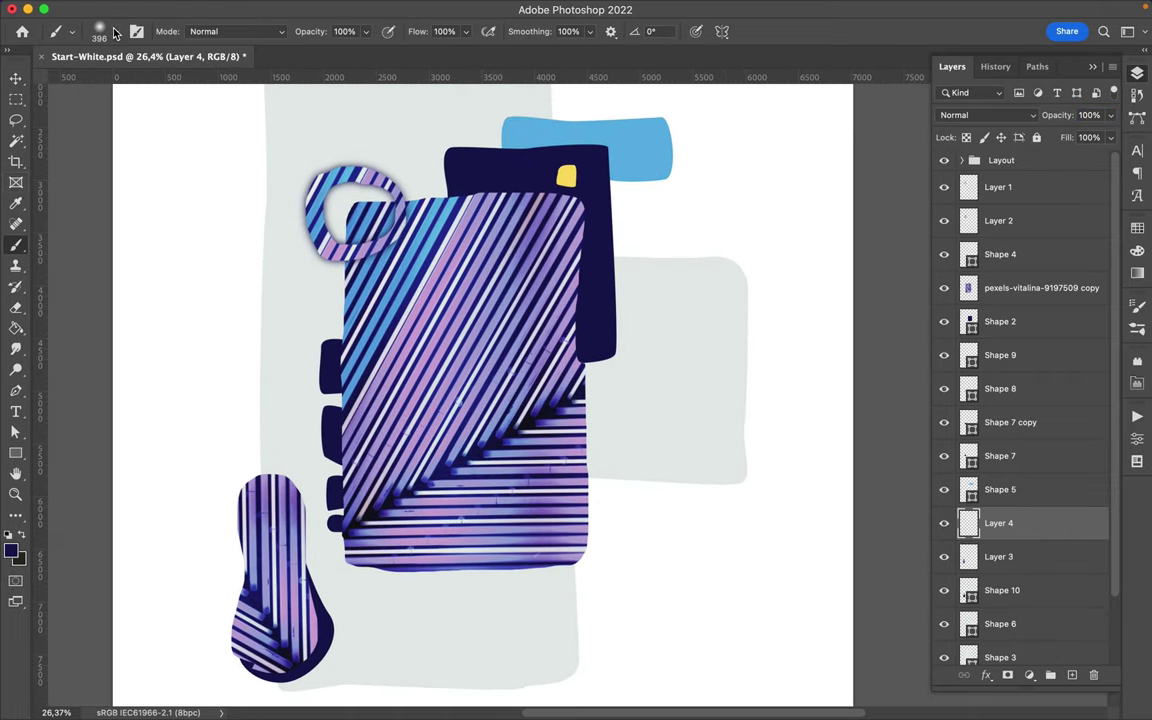
left_click(115, 33)
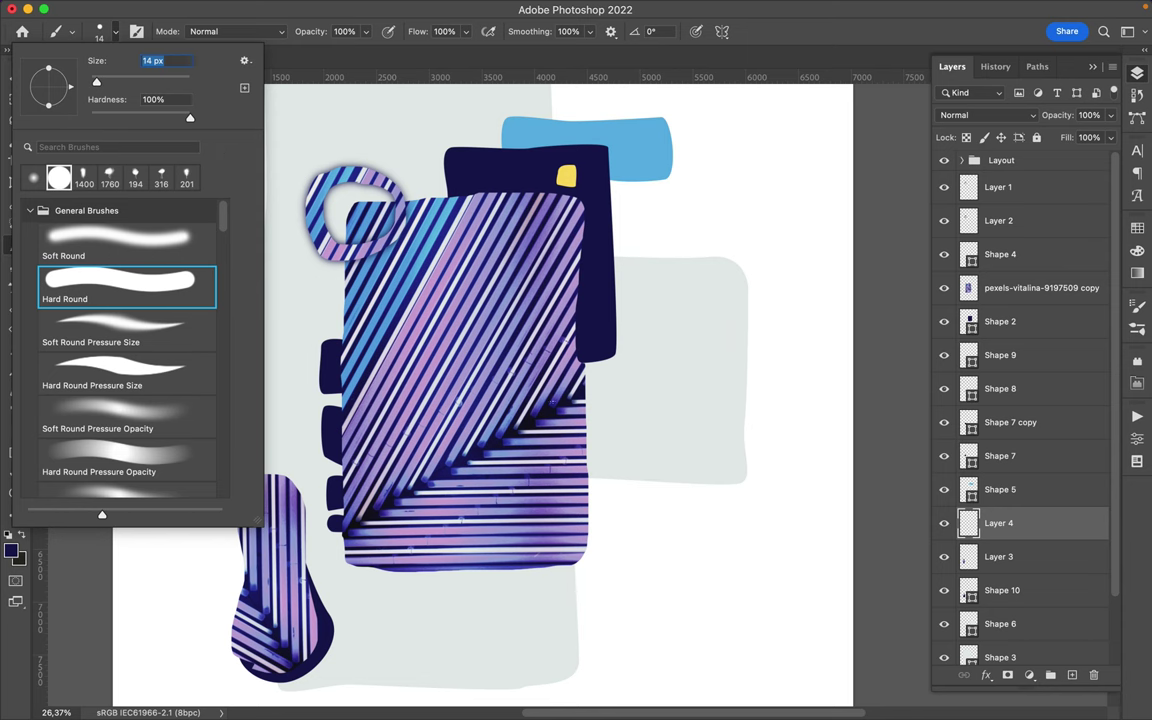
scroll(572, 579, "down", 1)
left_click(1137, 227)
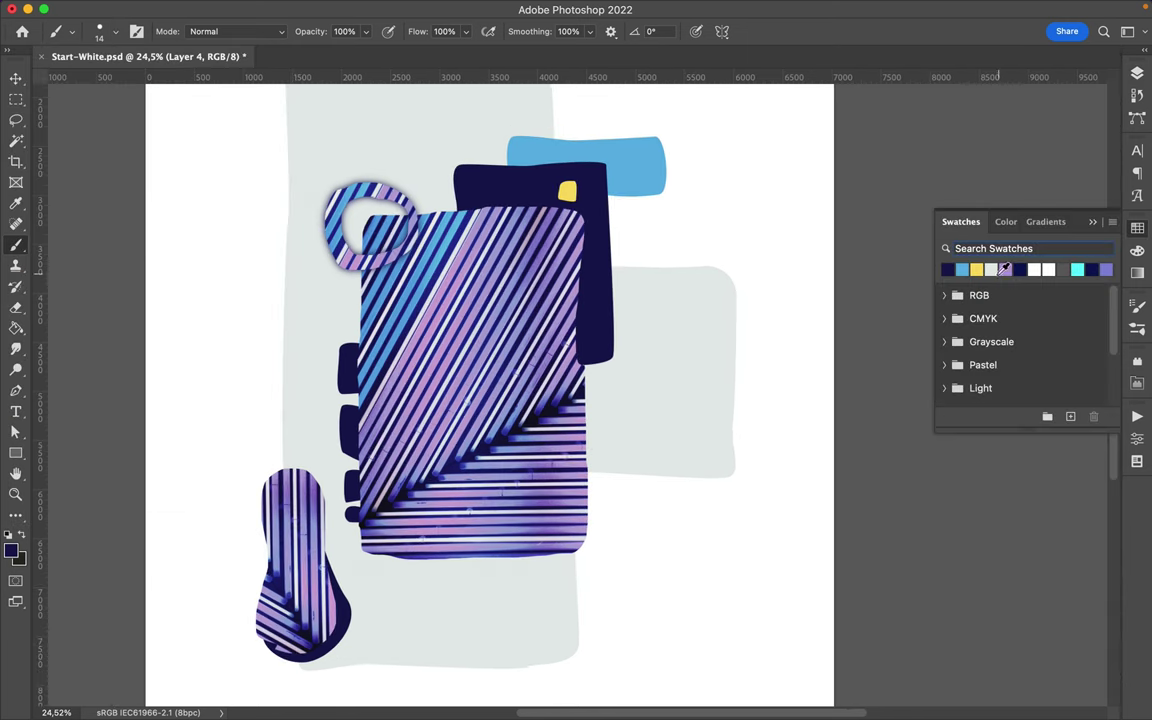
left_click(991, 269)
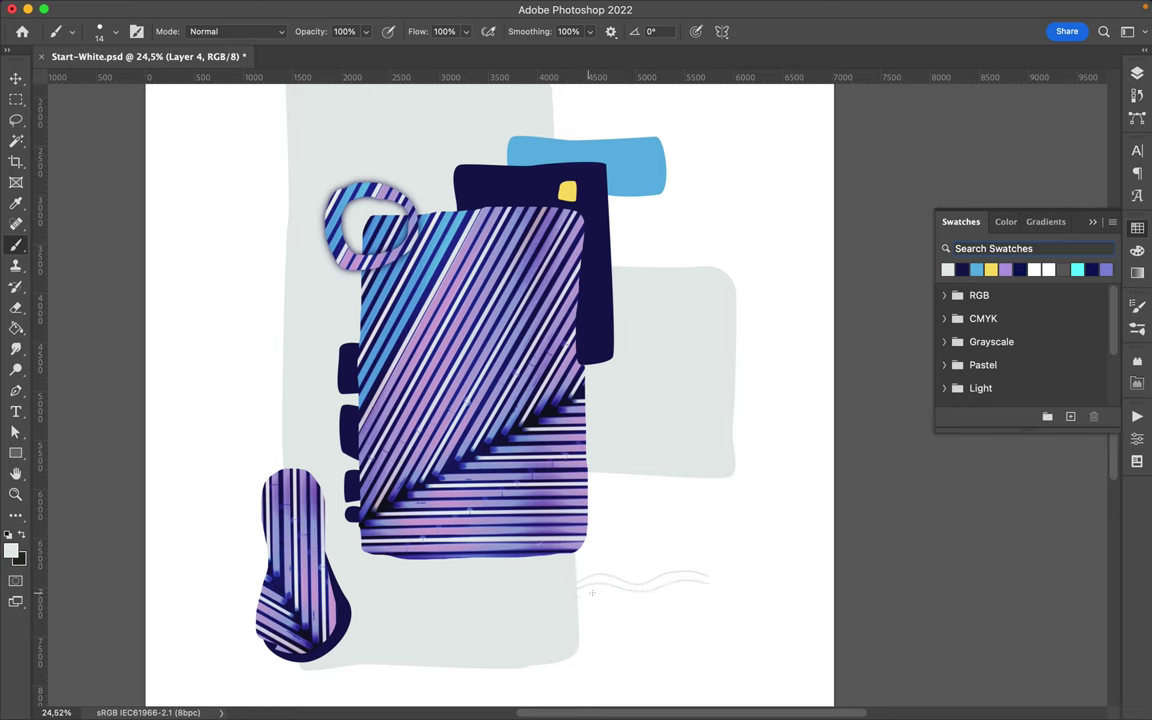
- Enlarge the light grey brush to 54 px for the pale doodles
scroll(703, 594, "down", 3)
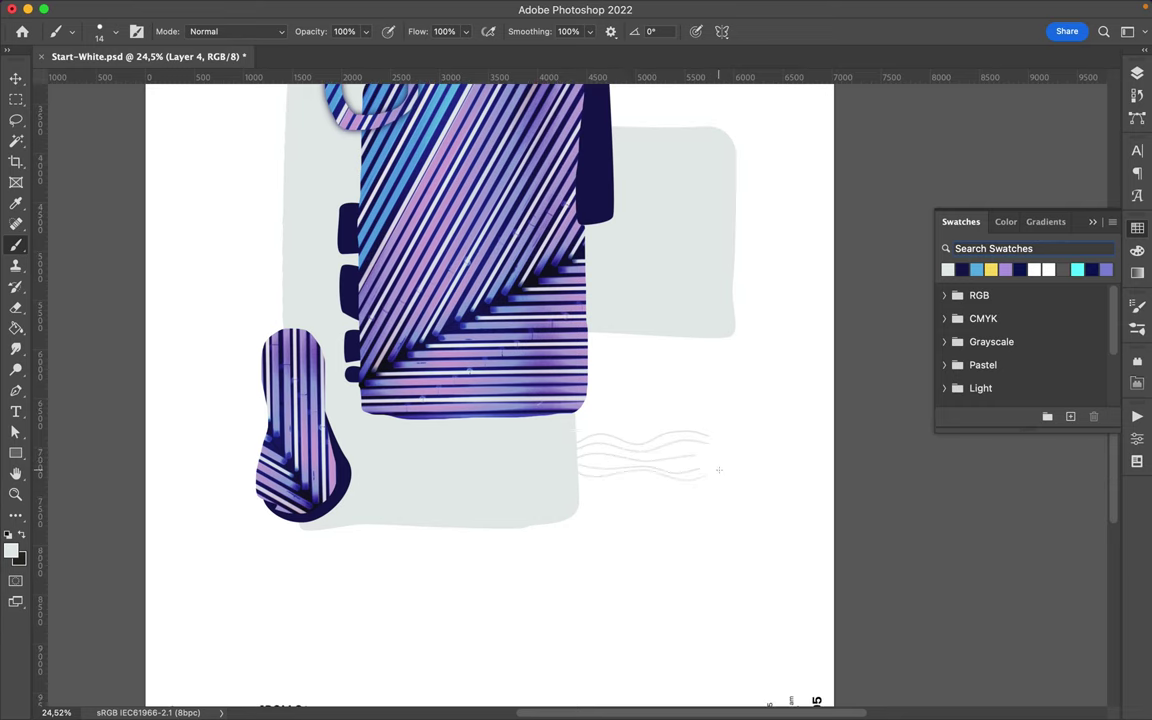
scroll(572, 484, "up", 4)
scroll(572, 484, "up", 2)
left_click(115, 31)
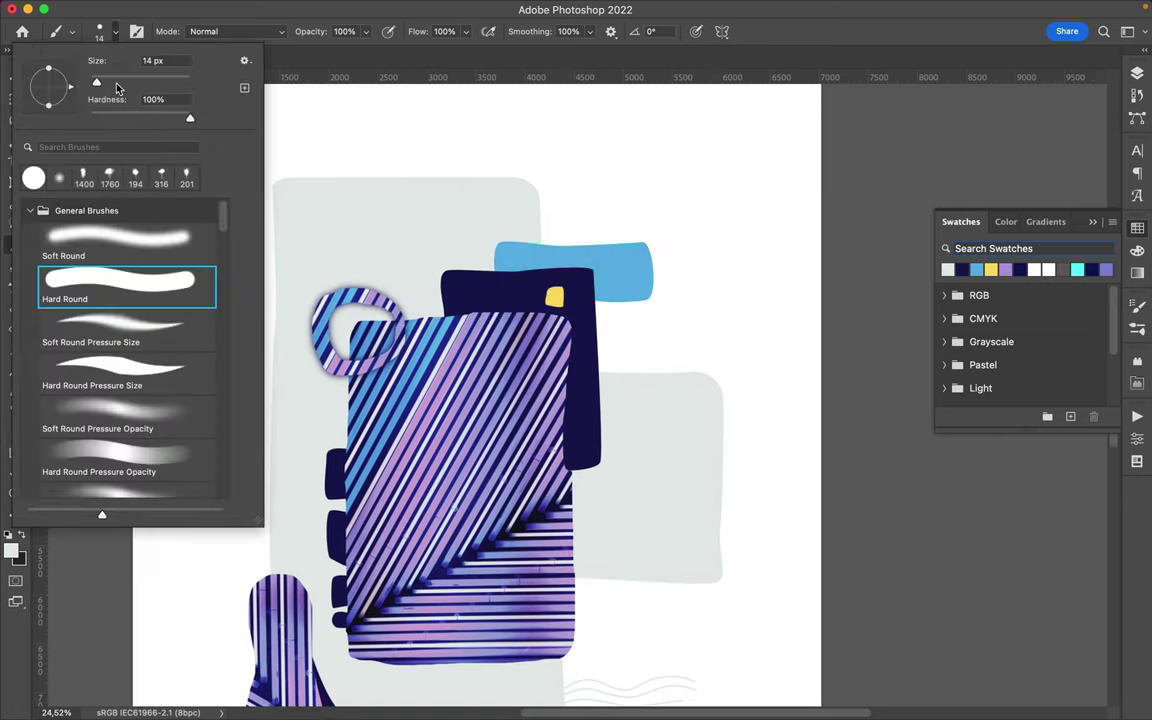
left_click(580, 192)
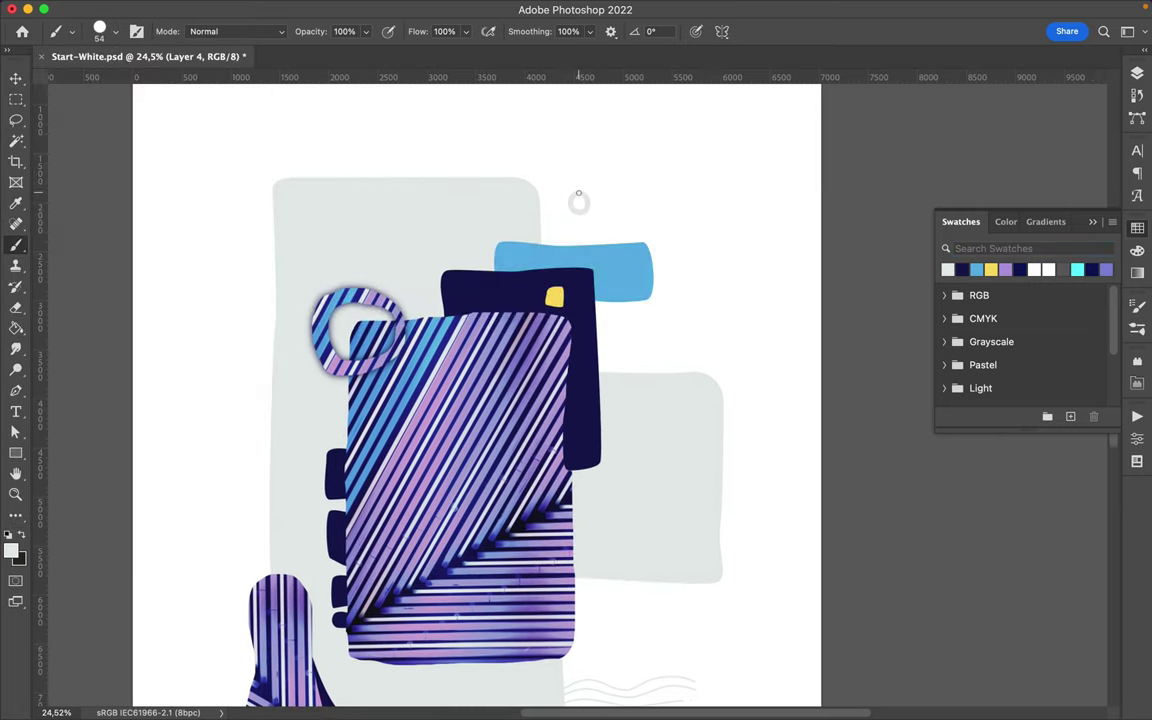
scroll(683, 279, "down", 1)
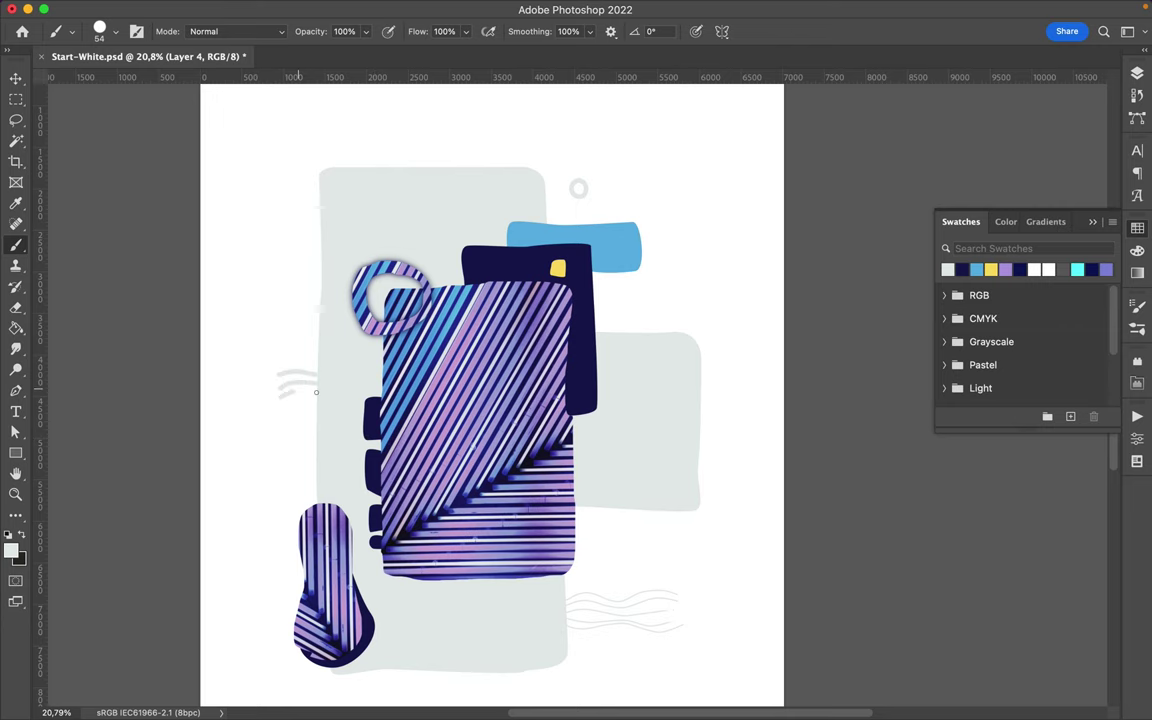
scroll(316, 391, "up", 2)
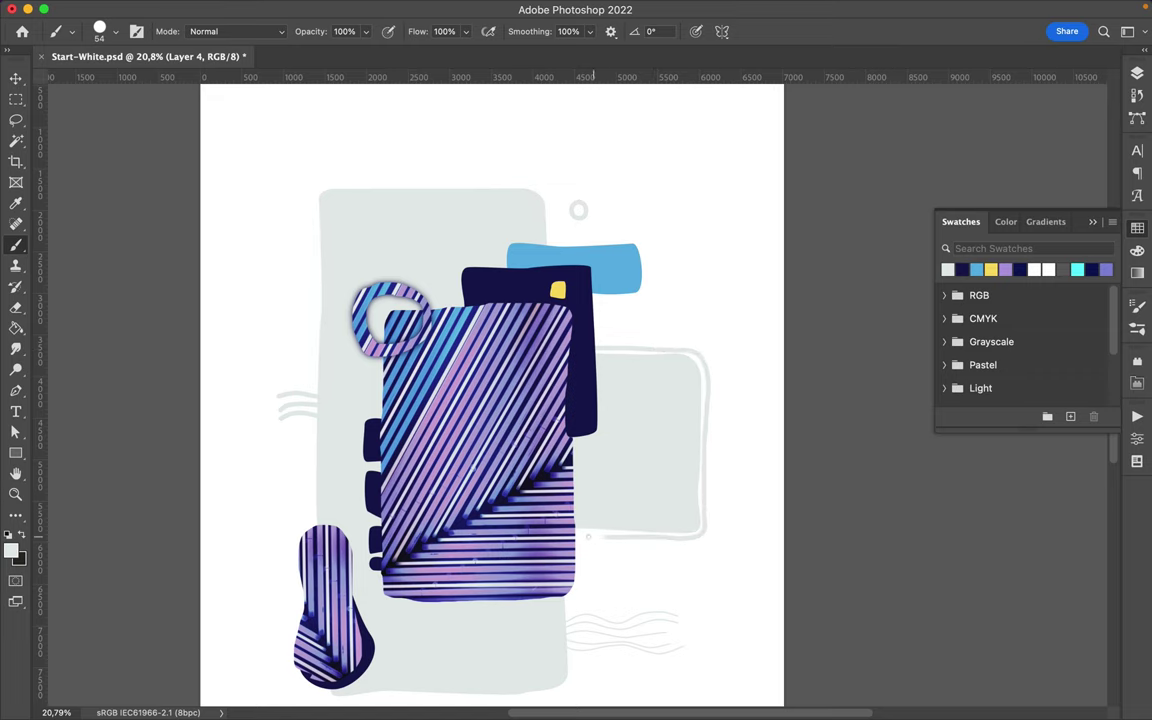
left_click_drag(570, 455, 506, 343)
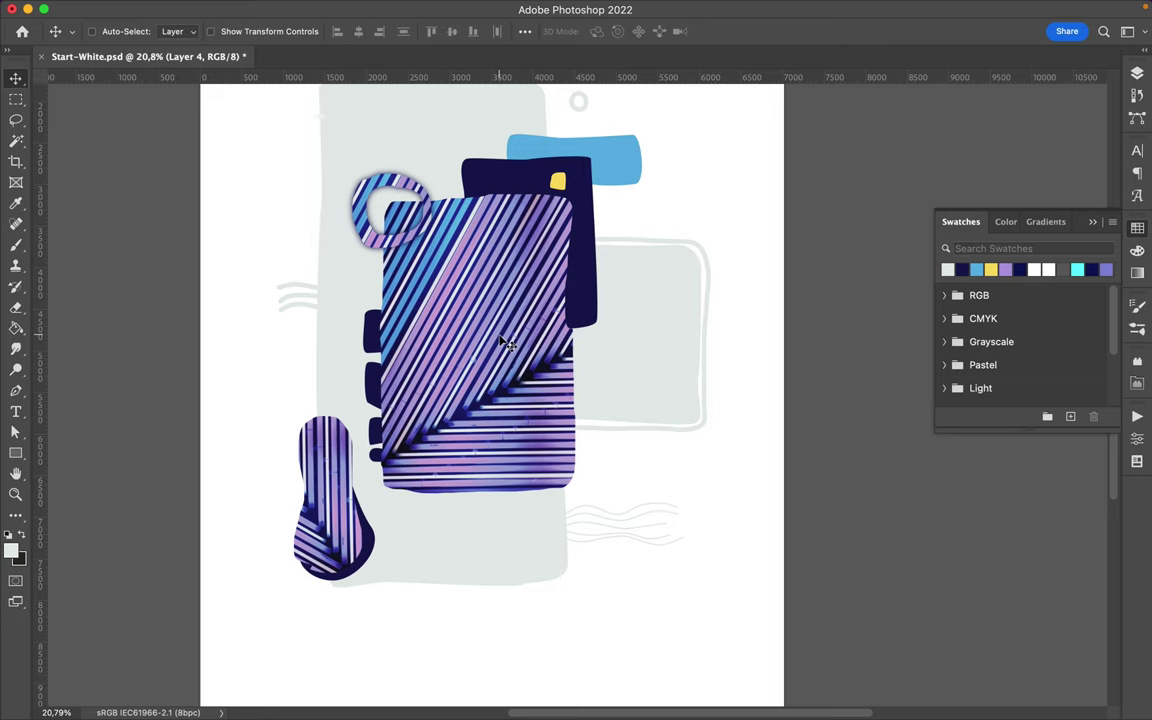
- Lasso a small striped fragment and move it below the big piece
key("l")
key("ctrl+c")
left_click(576, 274)
key("v")
mouse_move(411, 463)
left_mouse_down()
mouse_move(398, 482)
mouse_move(421, 460)
mouse_move(402, 512)
left_mouse_up()
left_click(411, 490)
- Put the lassoed fragment on its own layer and rotate the lower striped piece about 13°
key("l")
key("ctrl+j")
key("v")
key("ctrl+t")
left_click_drag(308, 466, 332, 466)
key("Return")
- Create new Layer 7 and choose dark navy as the brush colour
key("b")
key("F7")
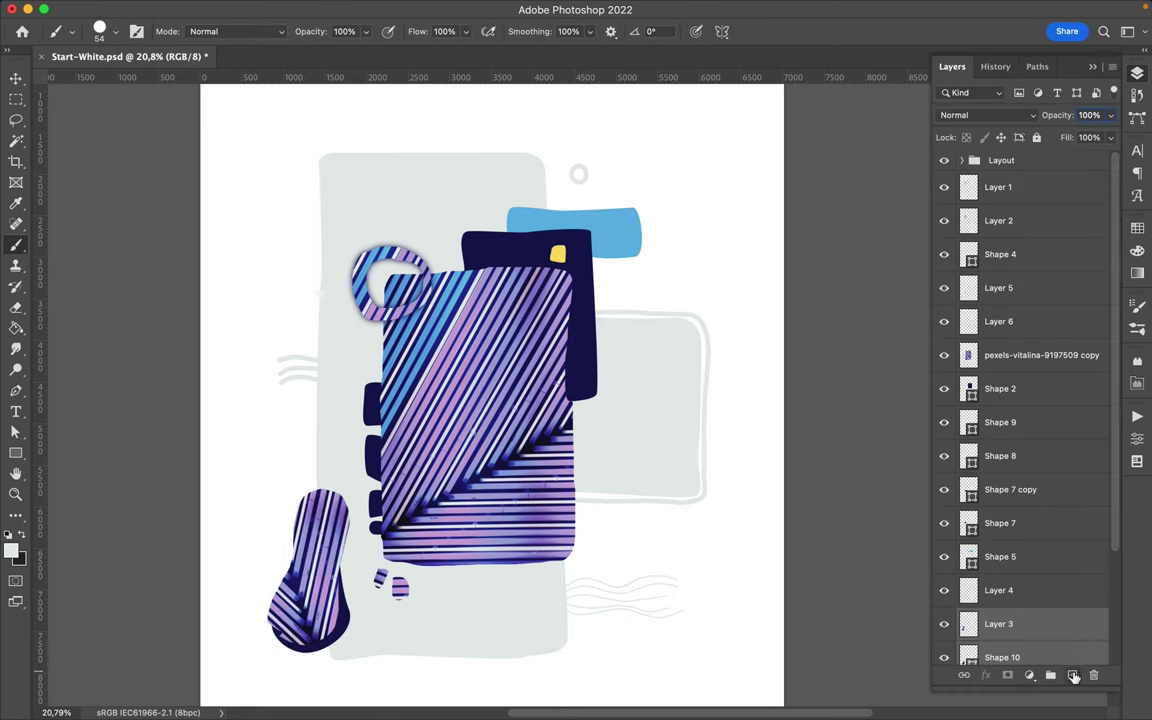
left_click(1073, 676)
key("F7")
left_click(962, 270)
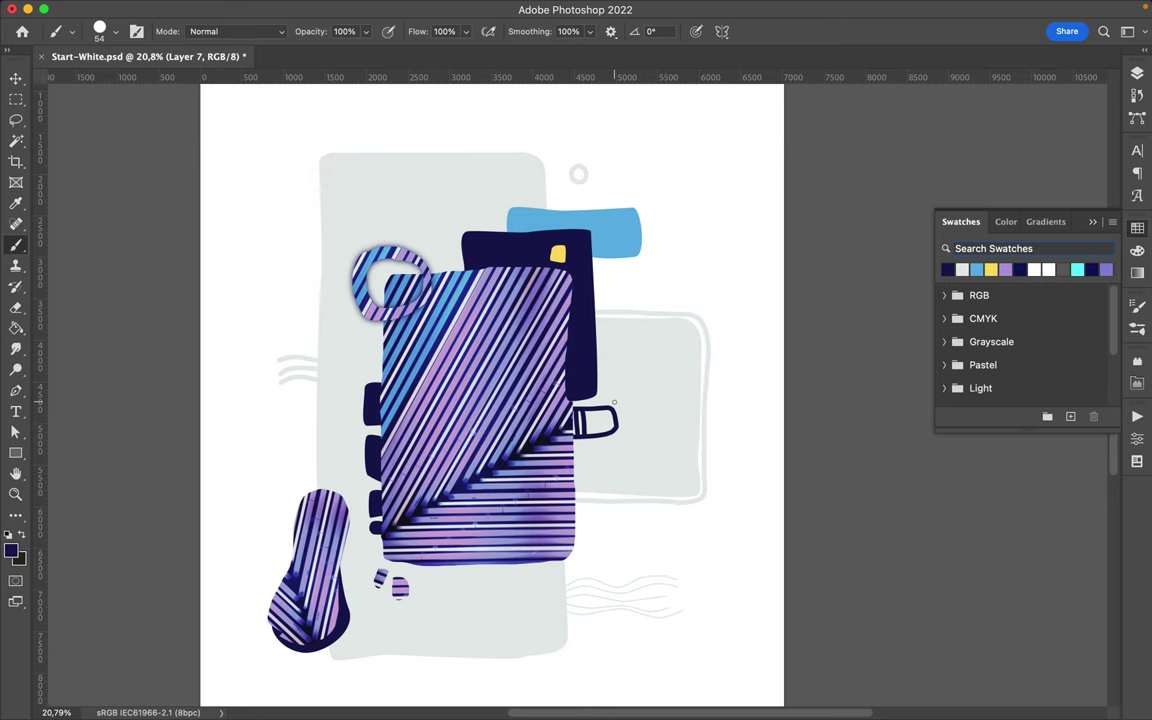
- Move the navy handle doodle to the big piece's left edge, rotate it 135°, and stack Layer 7 above Shape 2
key("v")
left_click_drag(596, 421, 362, 366)
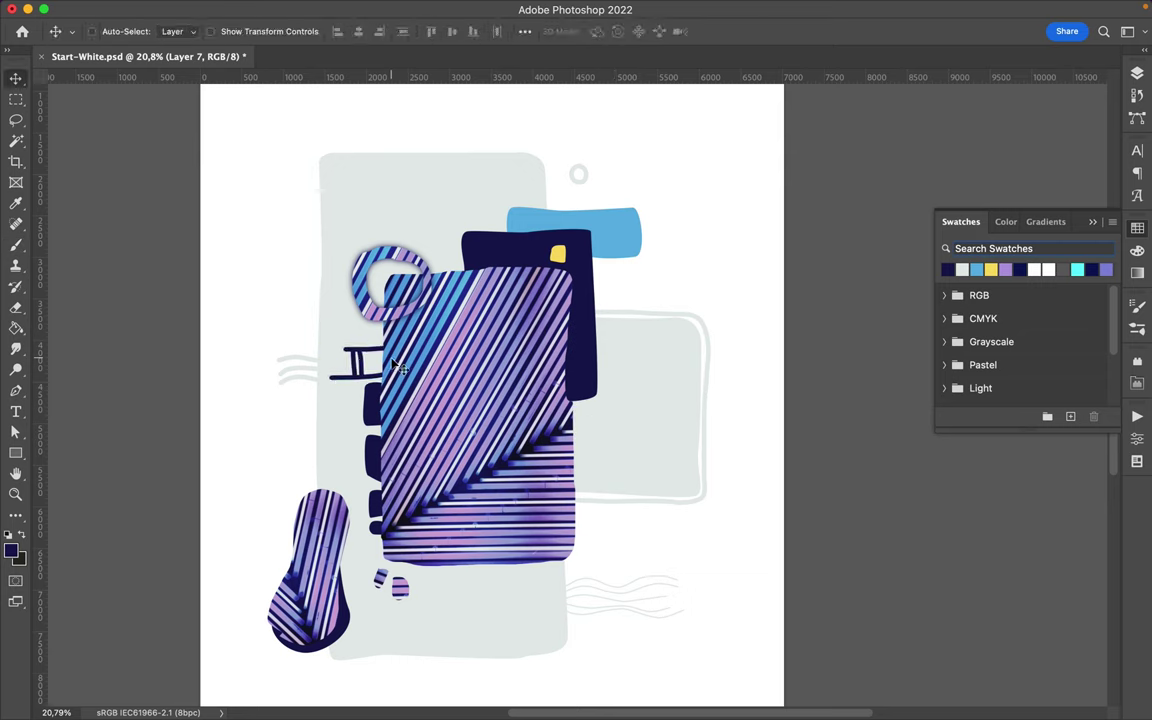
key("ctrl+t")
left_click_drag(300, 300, 533, 365)
key("Return")
key("F7")
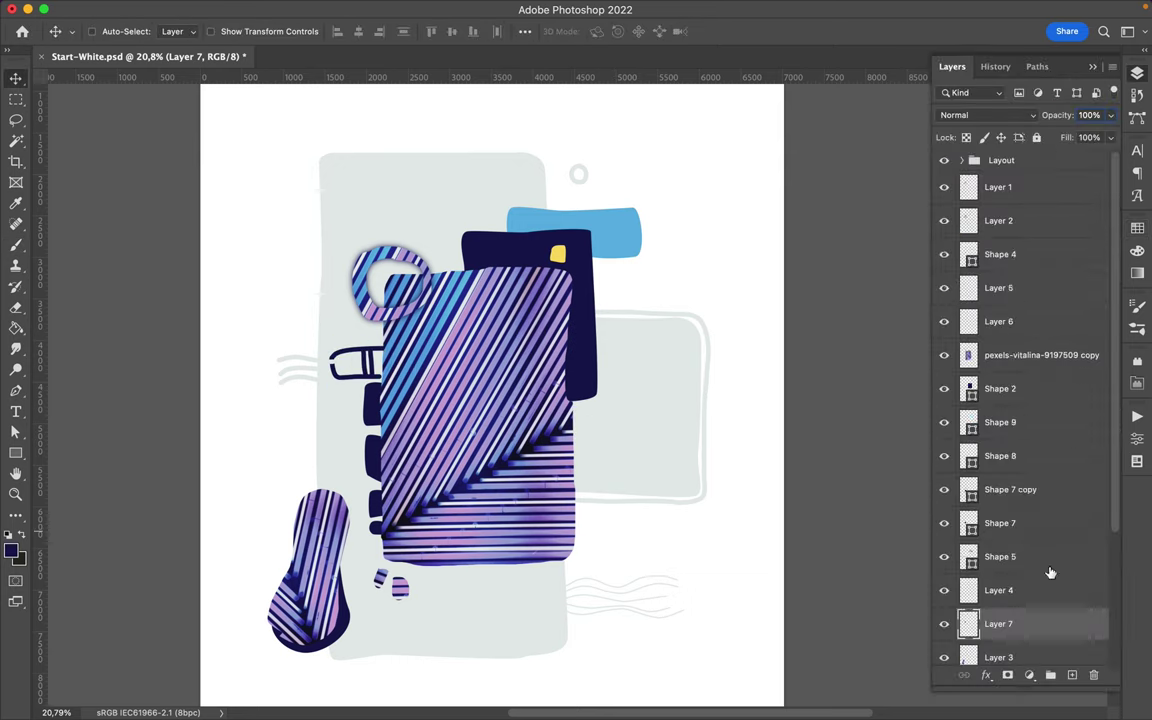
left_click_drag(1036, 288, 1030, 398)
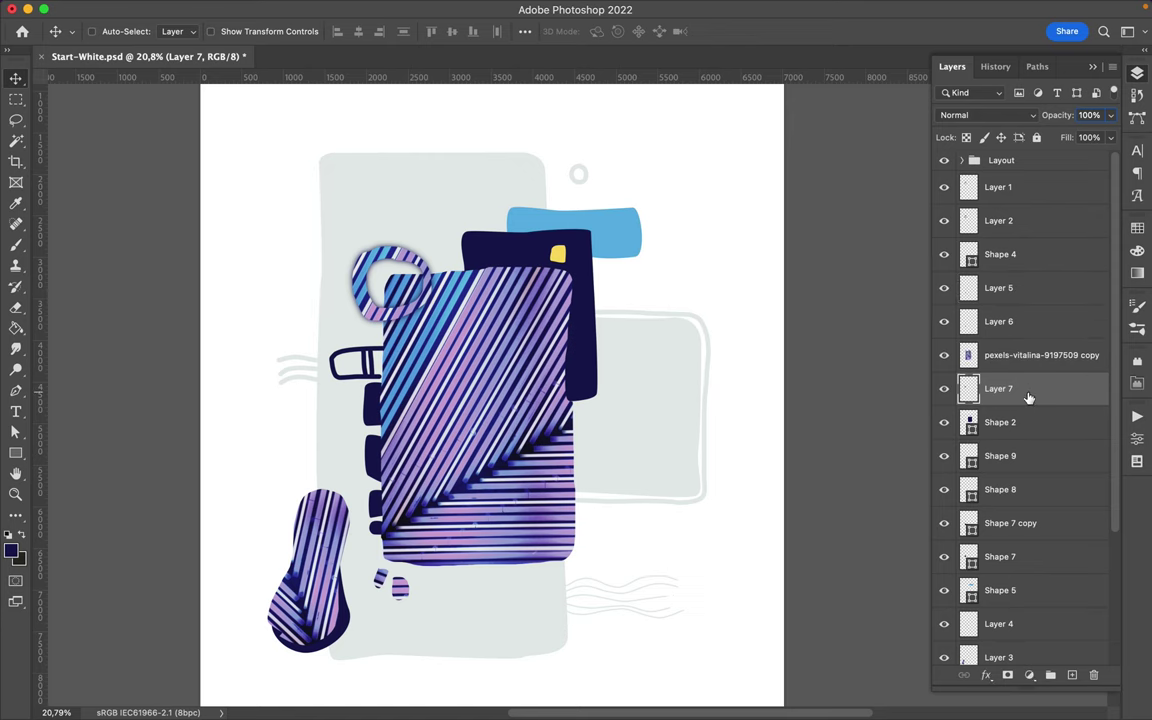
- Cut the pale ring onto its own layer, then add a new empty paint layer
scroll(705, 378, "down", 1)
left_click(588, 195, "ctrl")
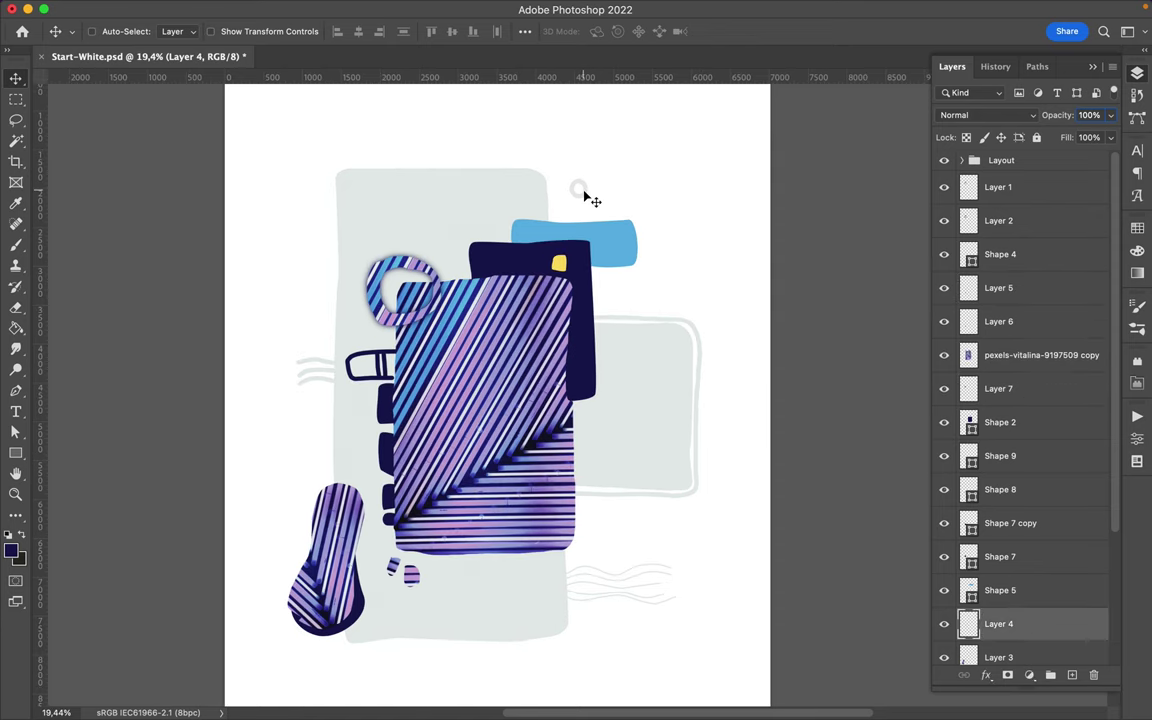
key("m")
mouse_move(558, 165)
left_mouse_down()
mouse_move(597, 205)
mouse_move(681, 108)
left_mouse_up()
key("ctrl+shift+j")
key("v")
scroll(584, 400, "down", 1)
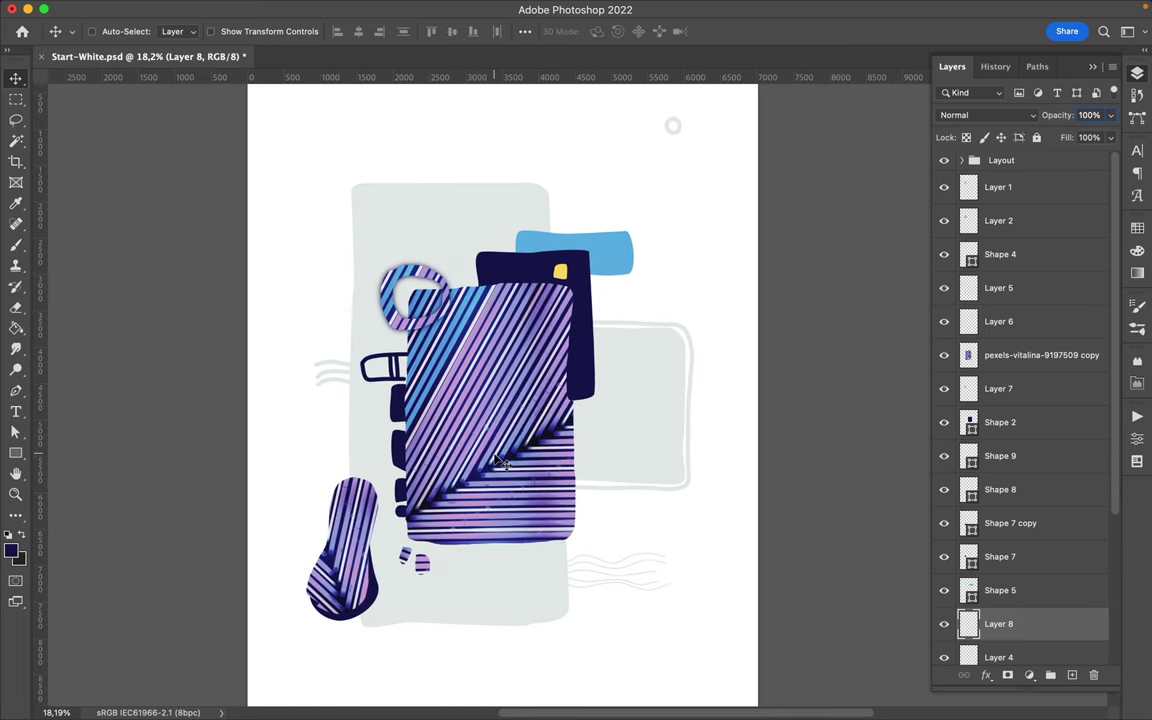
key("b")
key("ctrl+shift+alt+n")
- Paint a yellow curve and fill the half-circle with a 114 px yellow brush, redoing the fill
left_click(1137, 228)
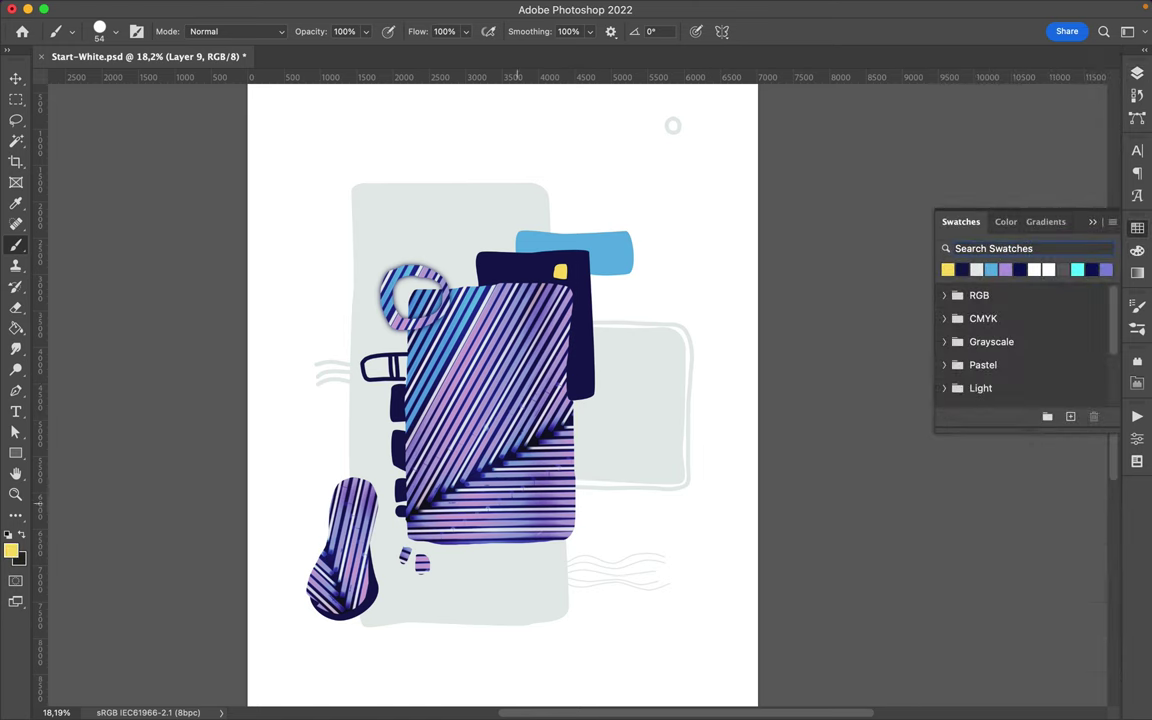
key("F7")
left_click_drag(525, 458, 524, 521)
right_click(513, 512)
type("114")
key("Return")
left_click_drag(538, 462, 541, 505)
key("ctrl+z")
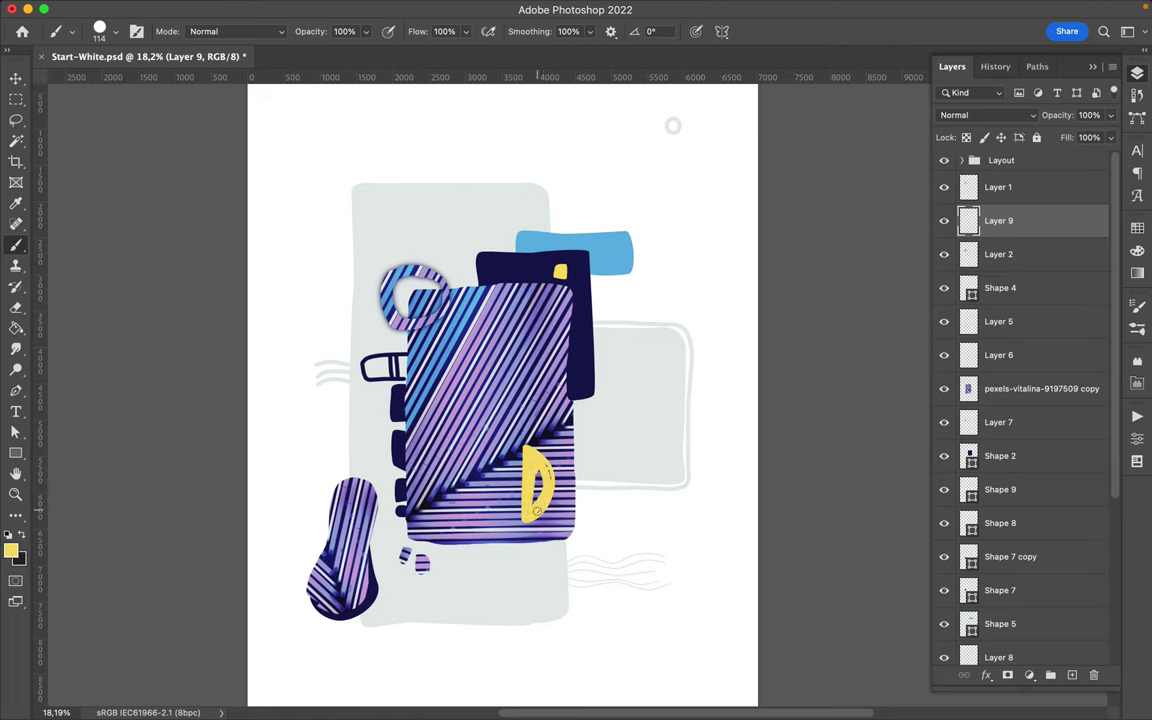
key("ctrl+shift+z")
scroll(474, 554, "down", 3)
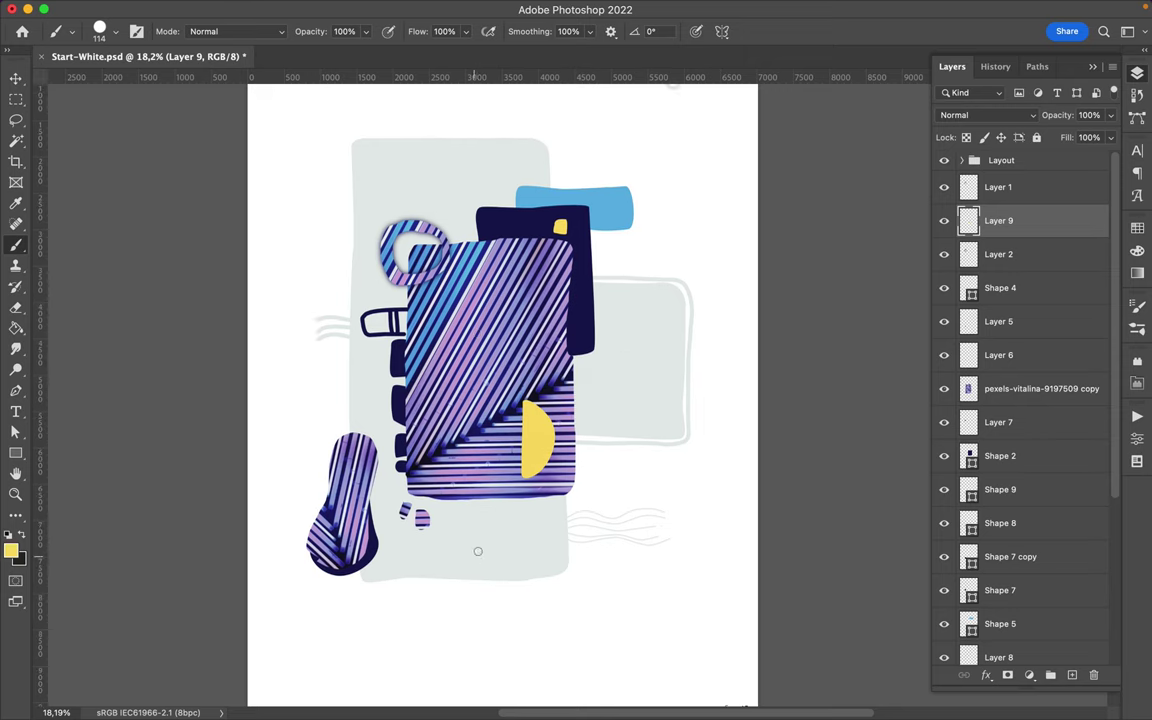
scroll(663, 110, "down", 2)
scroll(663, 110, "down", 2)
- Copy part of Layer 8's strokes onto a new layer and move them upward
key("v")
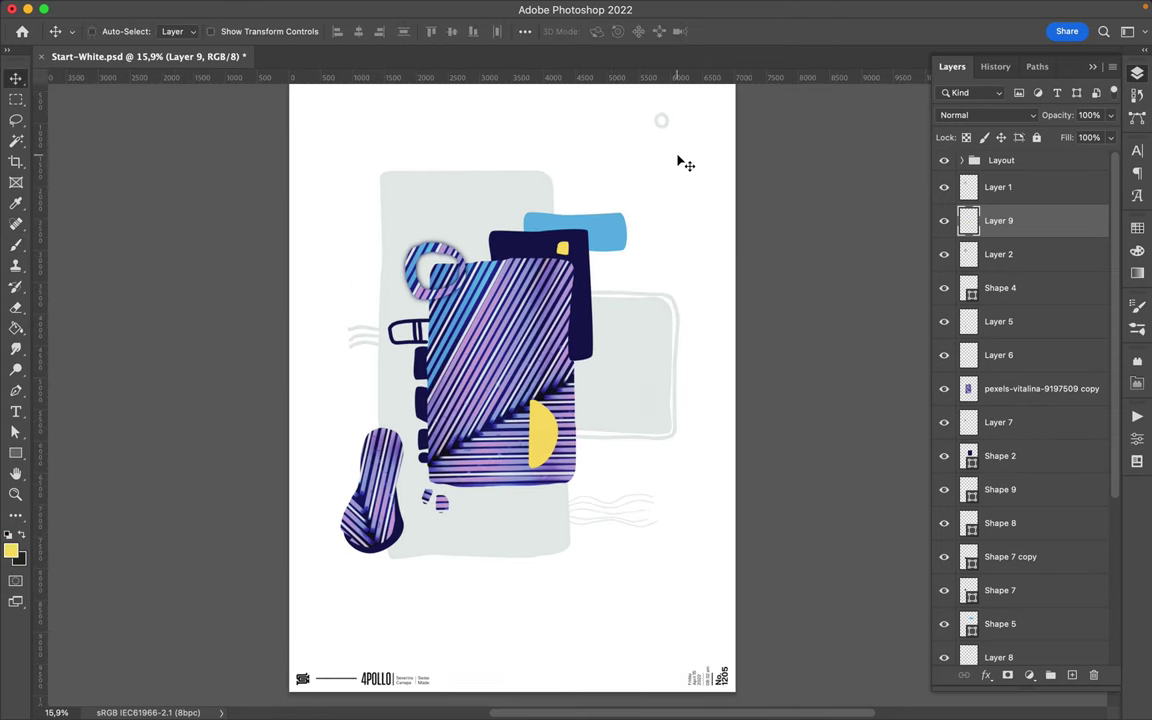
left_click(663, 126)
key("m")
left_click_drag(546, 475, 695, 550)
key("ctrl+c")
left_click(642, 285)
key("alt+bracketleft")
key("ctrl+j")
key("v")
mouse_move(622, 522)
left_mouse_down()
mouse_move(628, 295)
mouse_move(541, 224)
mouse_move(633, 180)
left_mouse_up()
- Draw a white rectangle near the top right, reposition it, then delete it
key("u")
mouse_move(557, 145)
left_mouse_down()
mouse_move(694, 199)
mouse_move(681, 198)
left_mouse_up()
left_click(177, 31)
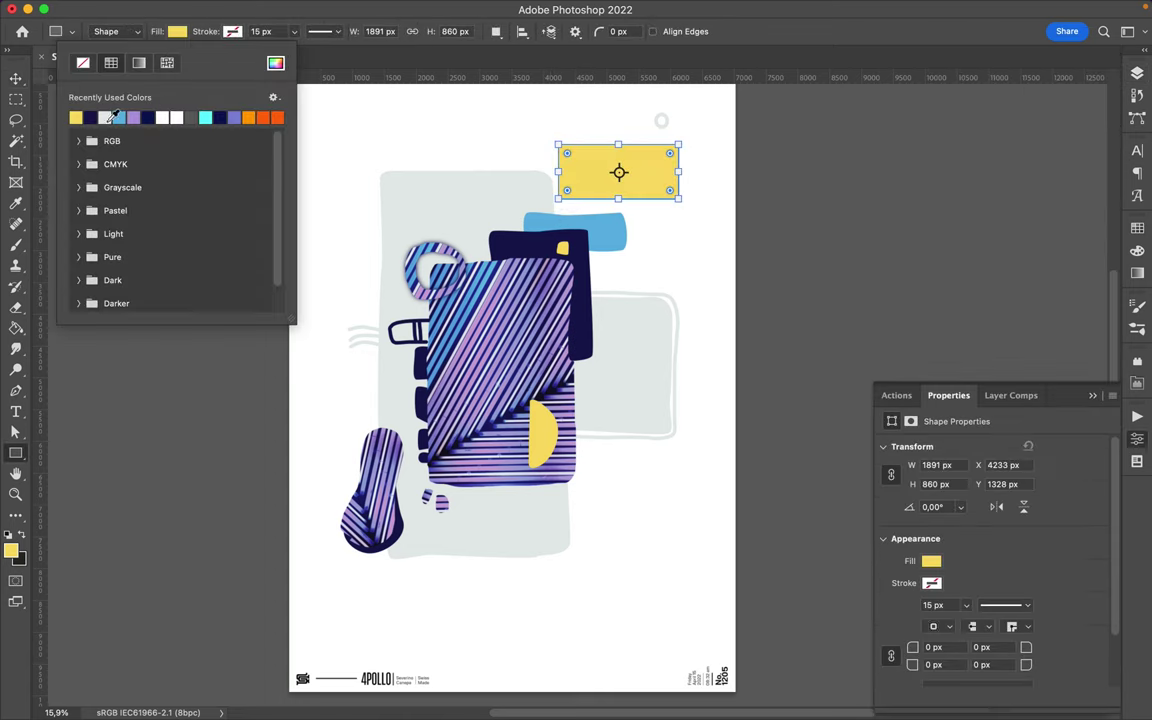
left_click(76, 117)
key("F7")
left_click_drag(1015, 478, 1015, 446)
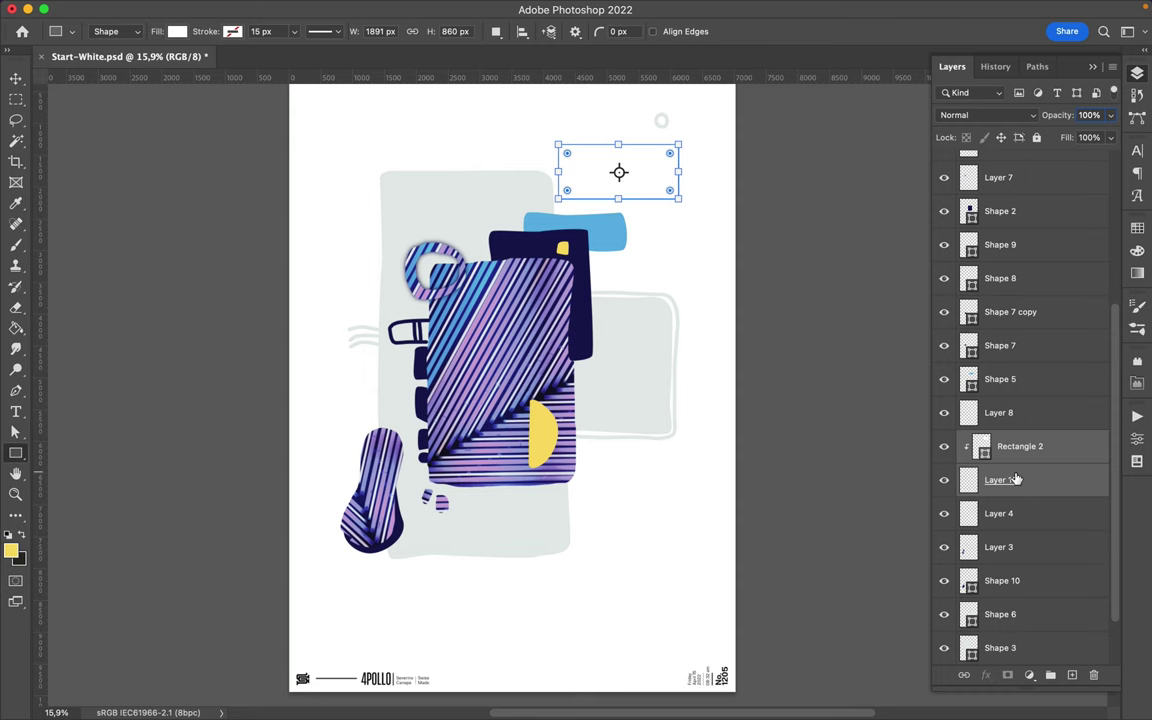
key("v")
left_click_drag(633, 165, 607, 396)
key("Delete")
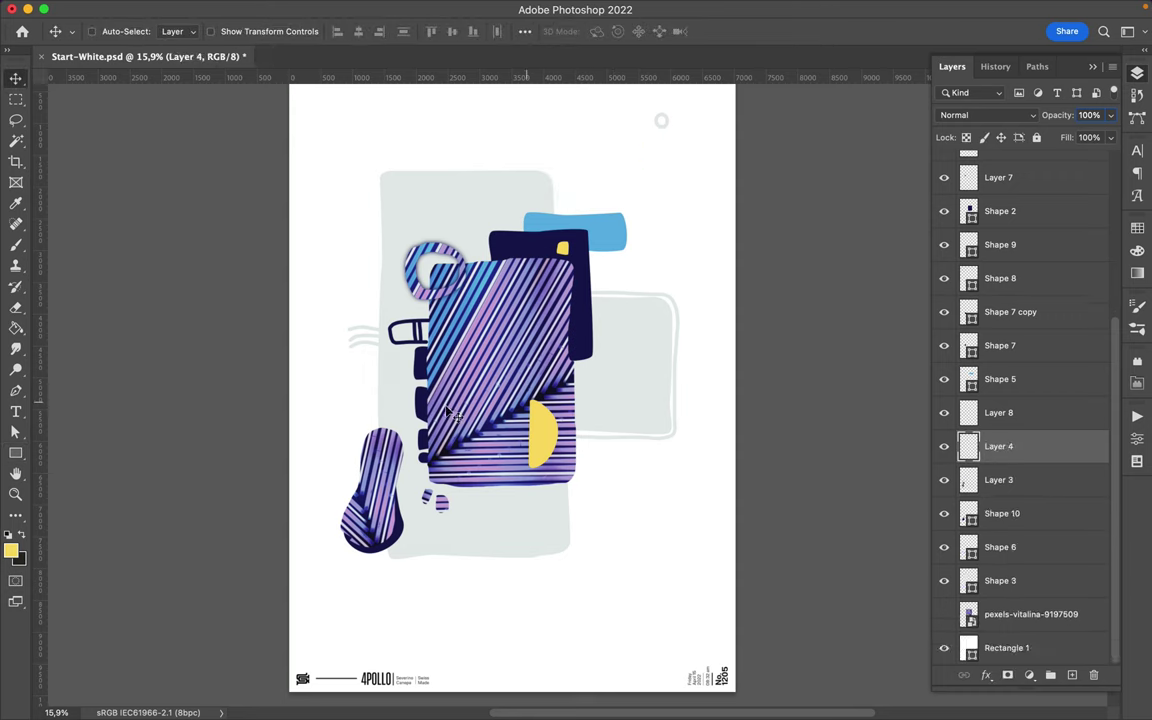
- Try shifting the small bracket shape left, then undo the move
key("m")
left_click_drag(321, 290, 420, 384)
key("ctrl+d")
left_click(395, 330, "ctrl")
key("v")
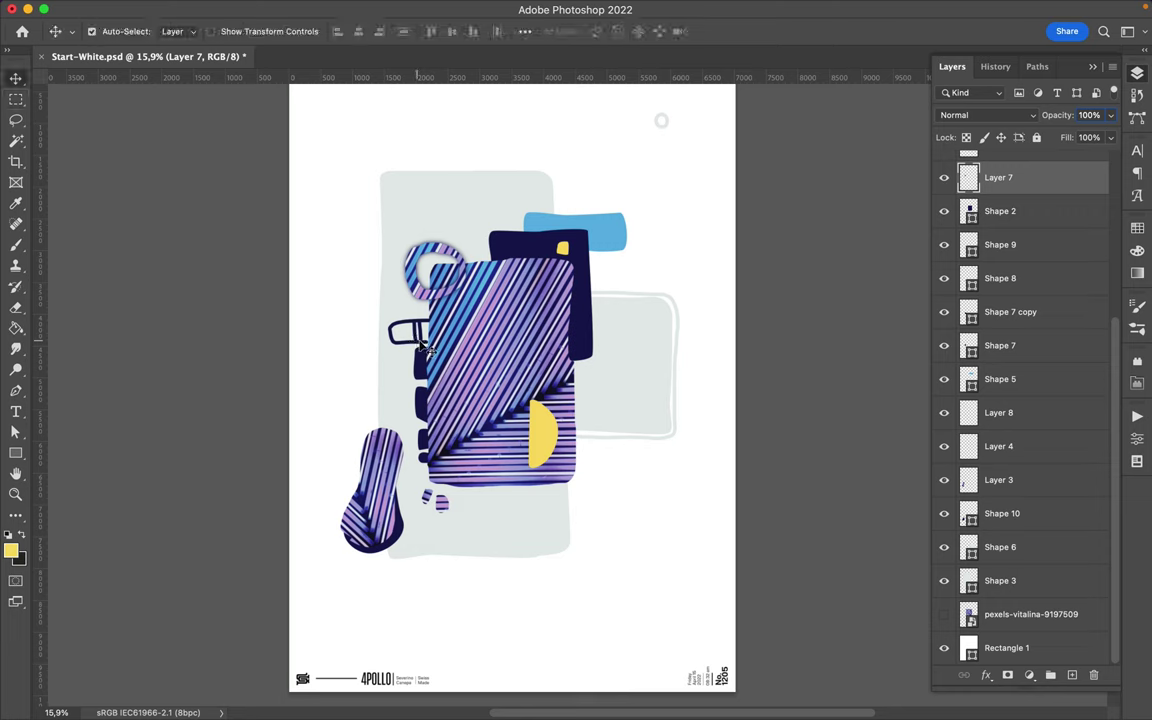
left_click_drag(395, 330, 360, 327)
key("ctrl+z")
key("ctrl+z")
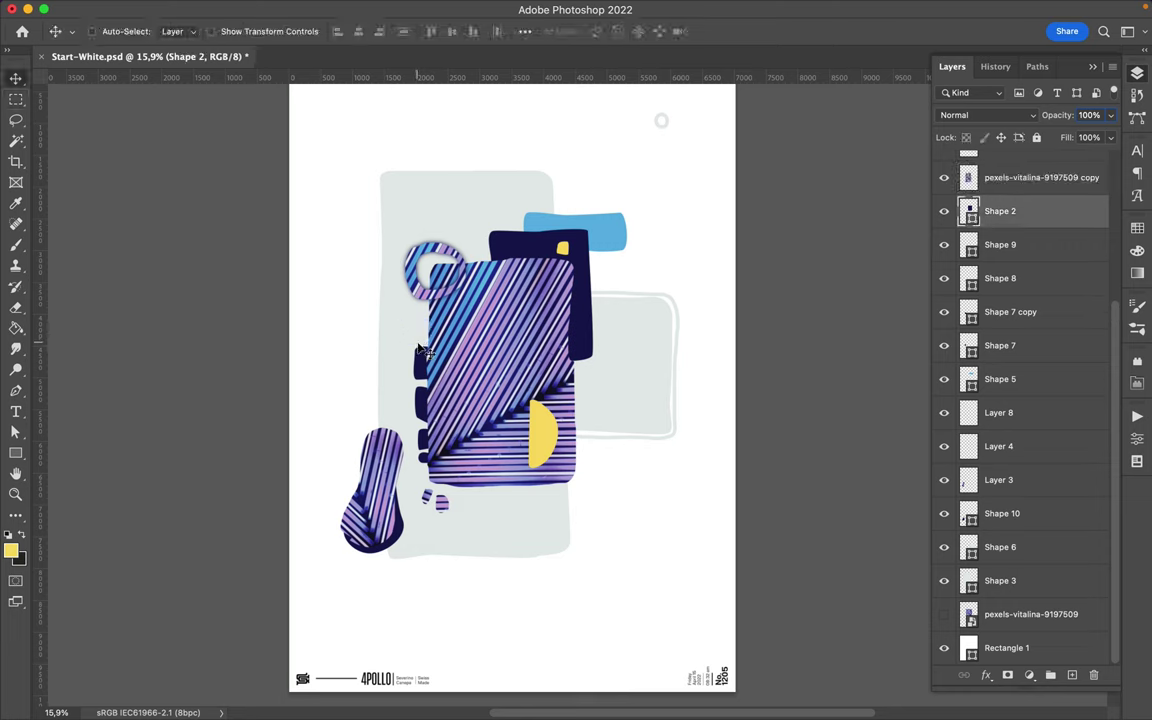
- Pen-draw a narrow shape beside the striped piece, fill it white, and nudge it into place
key("p")
left_click(461, 219)
left_click(425, 212)
left_click(420, 322)
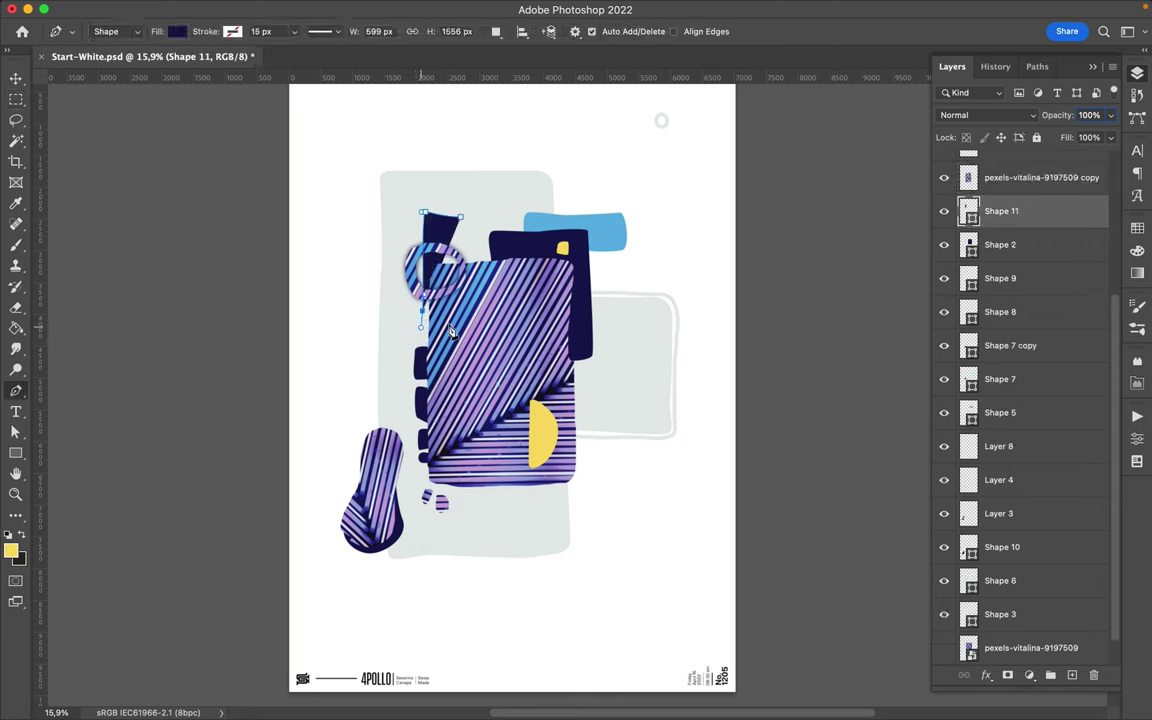
key("a")
left_click(1137, 228)
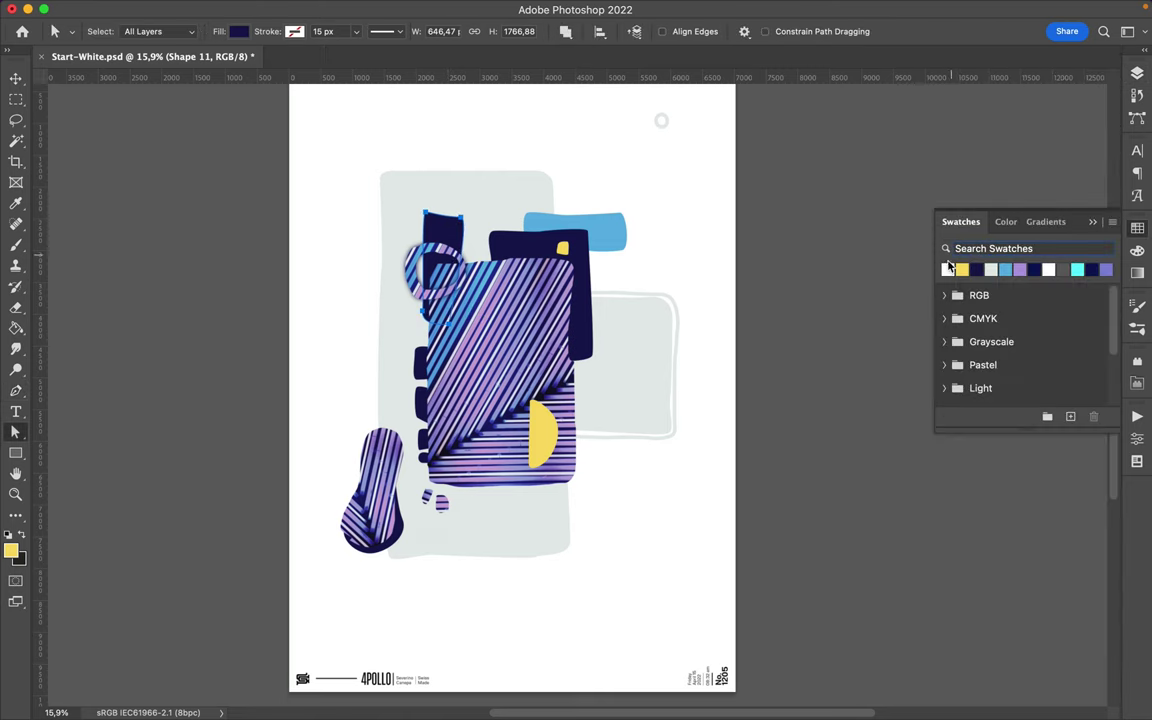
left_click(948, 269)
key("v")
key("a")
mouse_move(446, 231)
left_mouse_down()
mouse_move(424, 204)
mouse_move(599, 360)
left_mouse_up()
key("v")
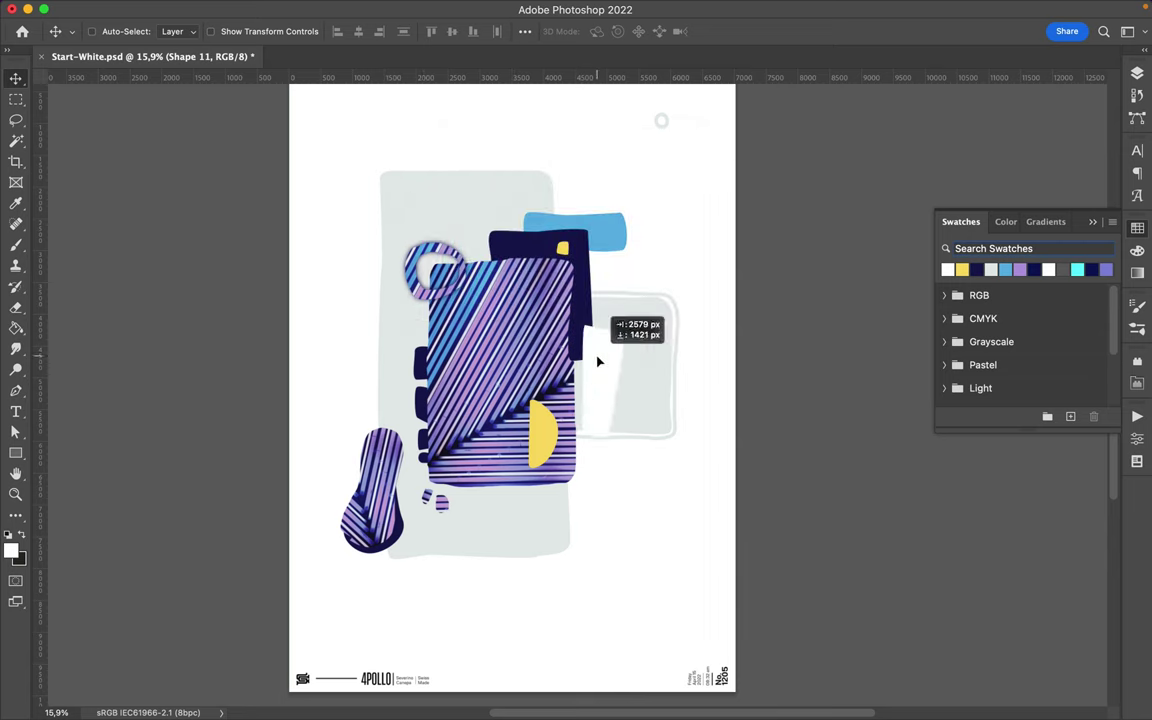
key("F7")
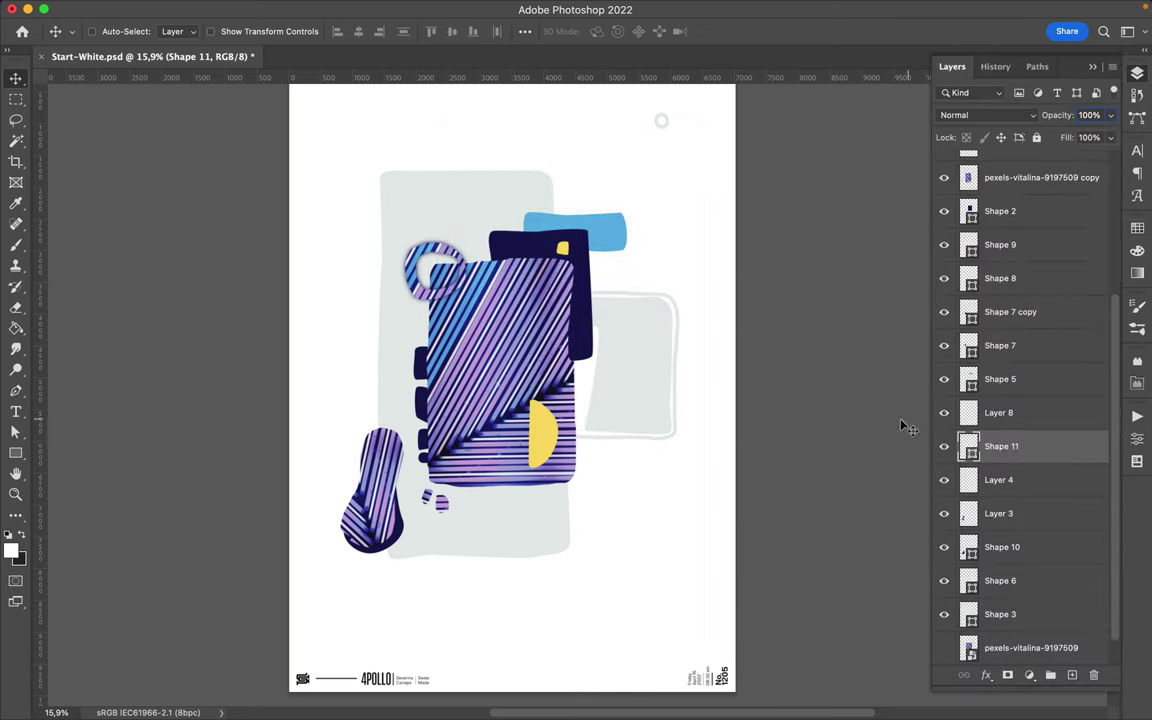
- On a new layer, brush a white C-shaped curve onto the striped piece
key("u")
key("b")
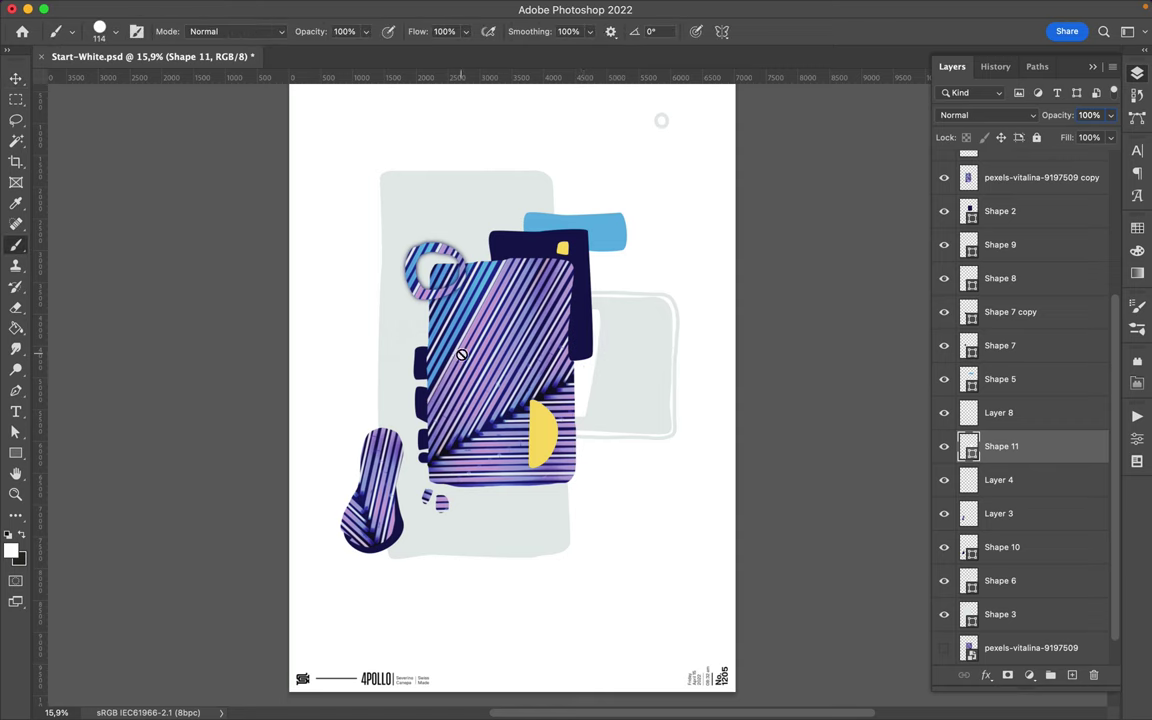
left_click(1025, 186)
key("ctrl+shift+alt+n")
right_click(362, 343)
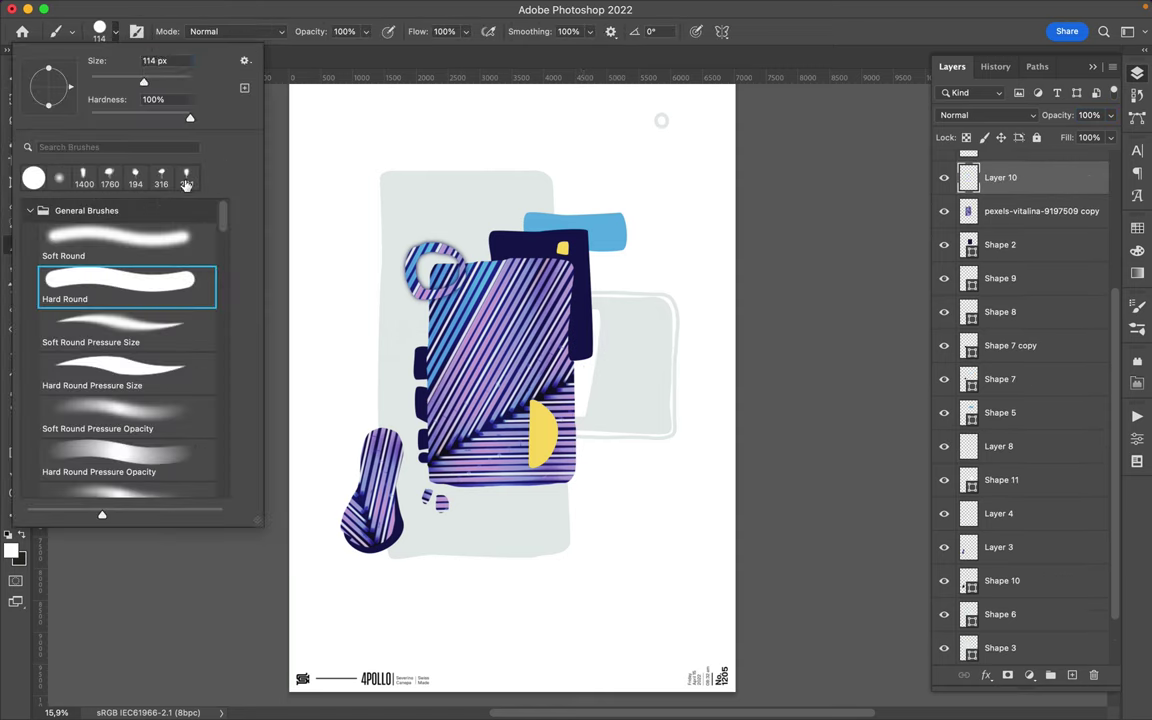
key("Return")
left_click_drag(472, 310, 481, 401)
- Add a layer above Shape 10 and paint a light blue vertical bar left of the grey panel
key("v")
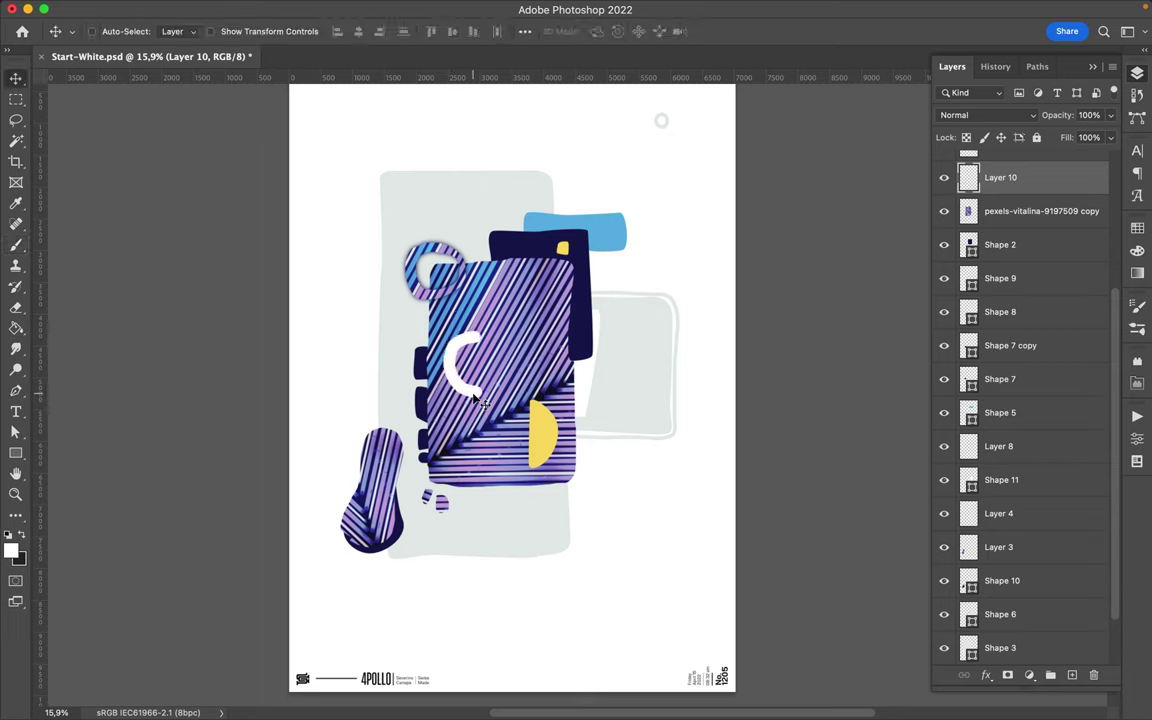
scroll(1000, 450, "down", 2)
left_click(1000, 513)
left_click(1072, 675)
key("b")
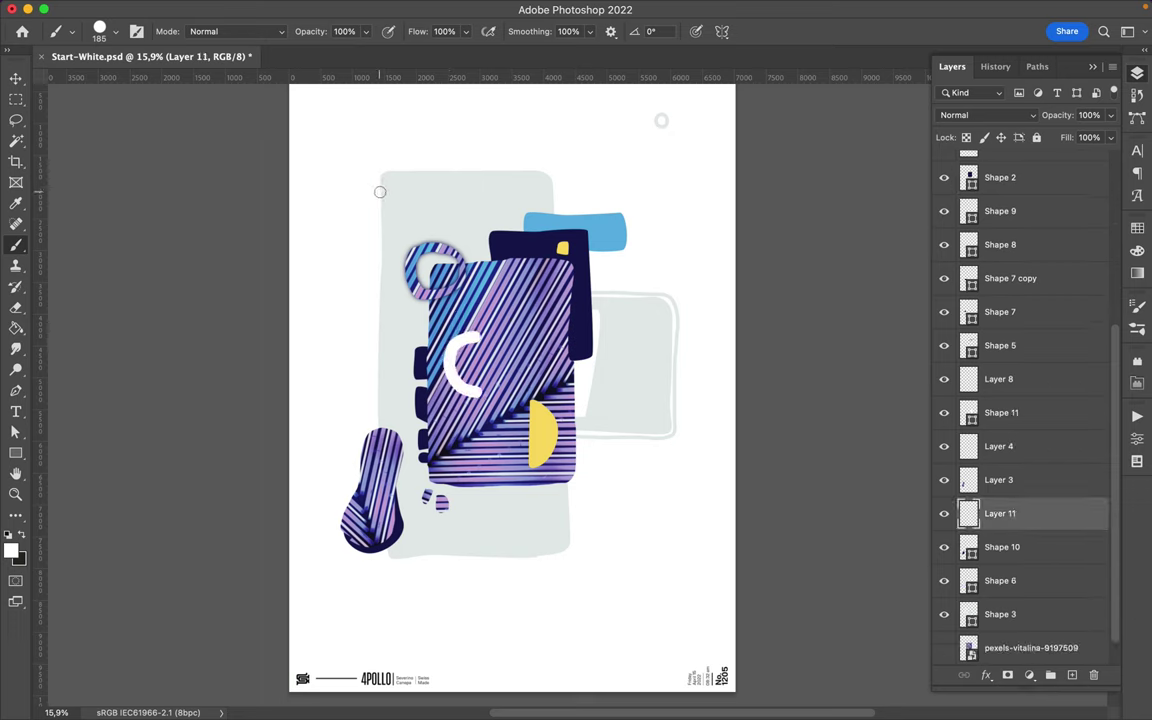
left_click(1137, 228)
left_click(947, 269)
left_click_drag(381, 190, 380, 405)
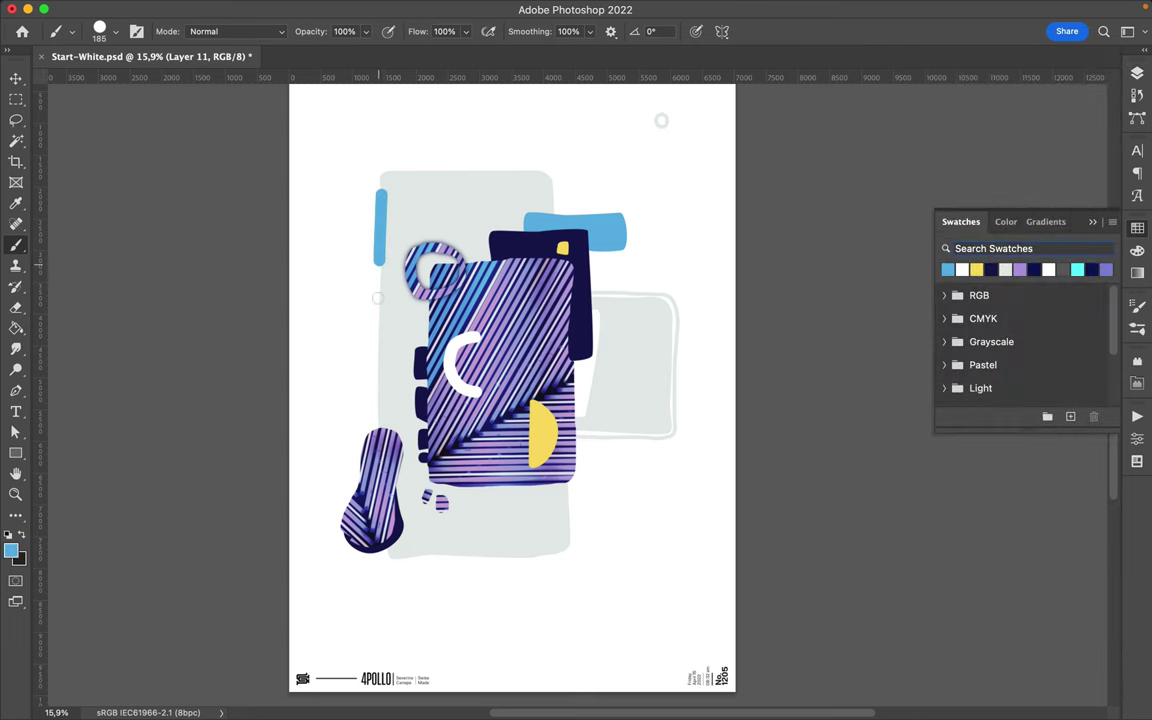
- Move Layer 11 above Rectangle 1, nudge the bar left, widen its base, and add a narrow blue strip
key("v")
left_click(1137, 73)
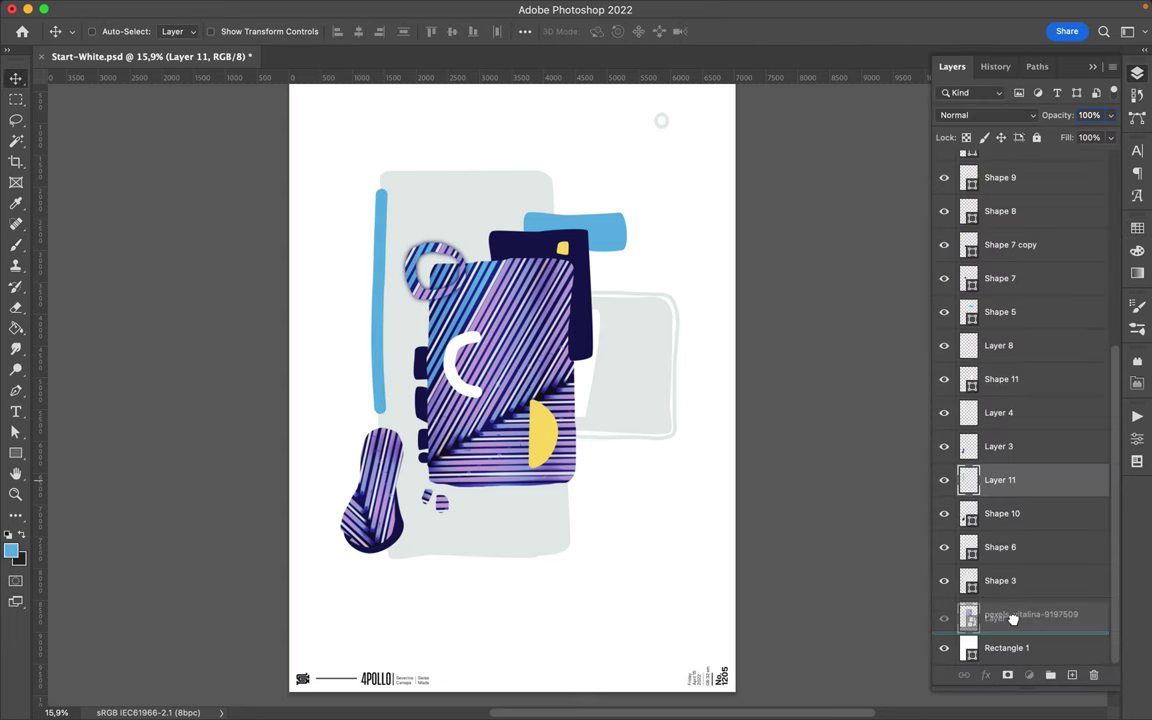
left_click_drag(1000, 512, 1010, 630)
key("shift+Left")
key("shift+Left")
key("shift+Left")
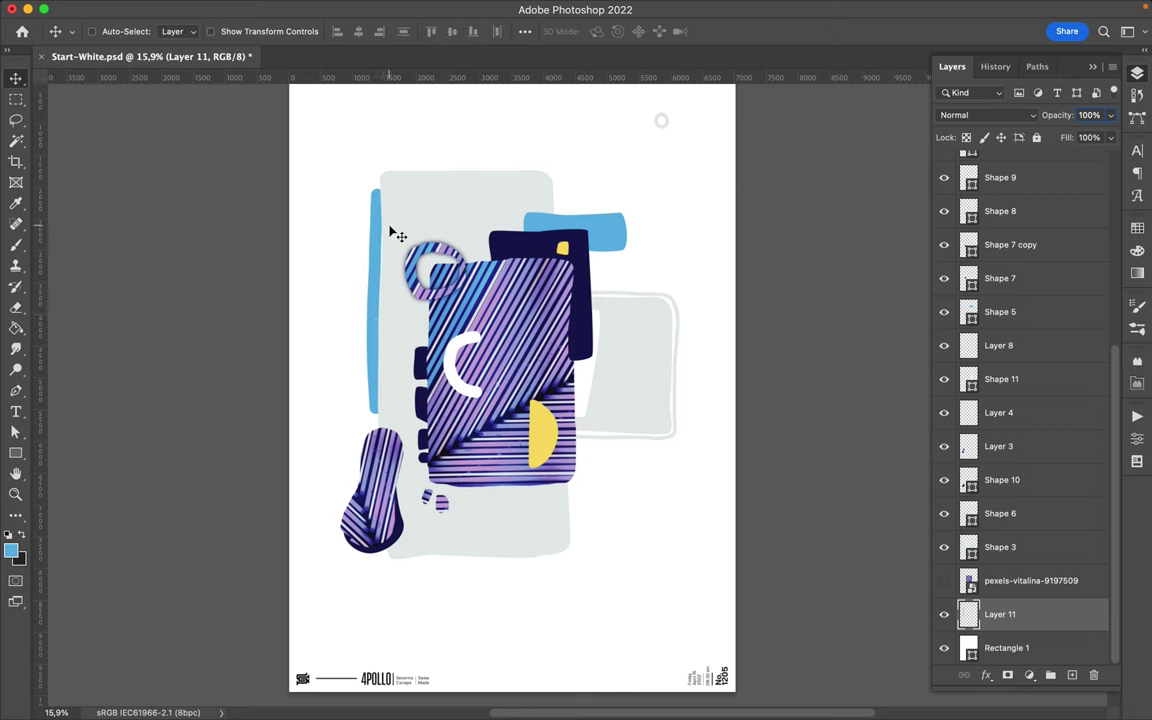
key("b")
left_click_drag(368, 370, 366, 412)
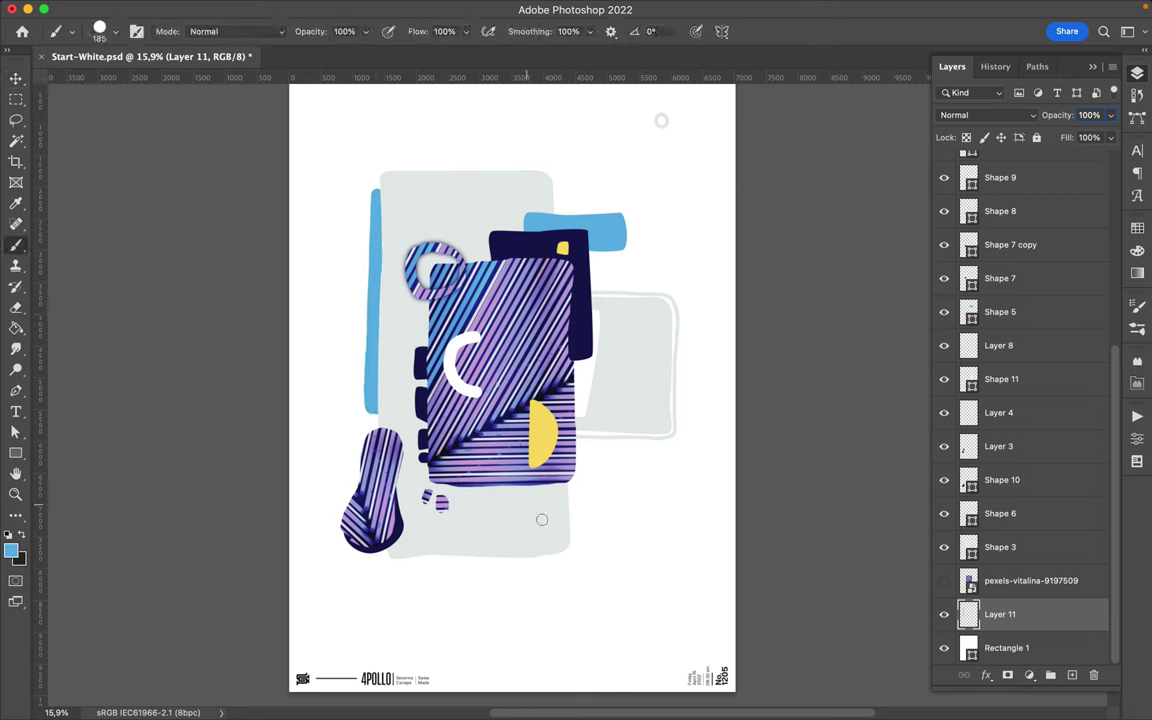
left_click_drag(578, 500, 578, 432)
- Try shifting and duplicating part of the blue strokes, undoing both attempts
key("v")
left_click_drag(558, 504, 515, 504)
key("ctrl+z")
key("m")
left_click_drag(514, 424, 636, 608)
key("ctrl+j")
key("v")
left_click_drag(534, 373, 567, 530)
key("ctrl+z")
key("ctrl+z")
key("ctrl+z")
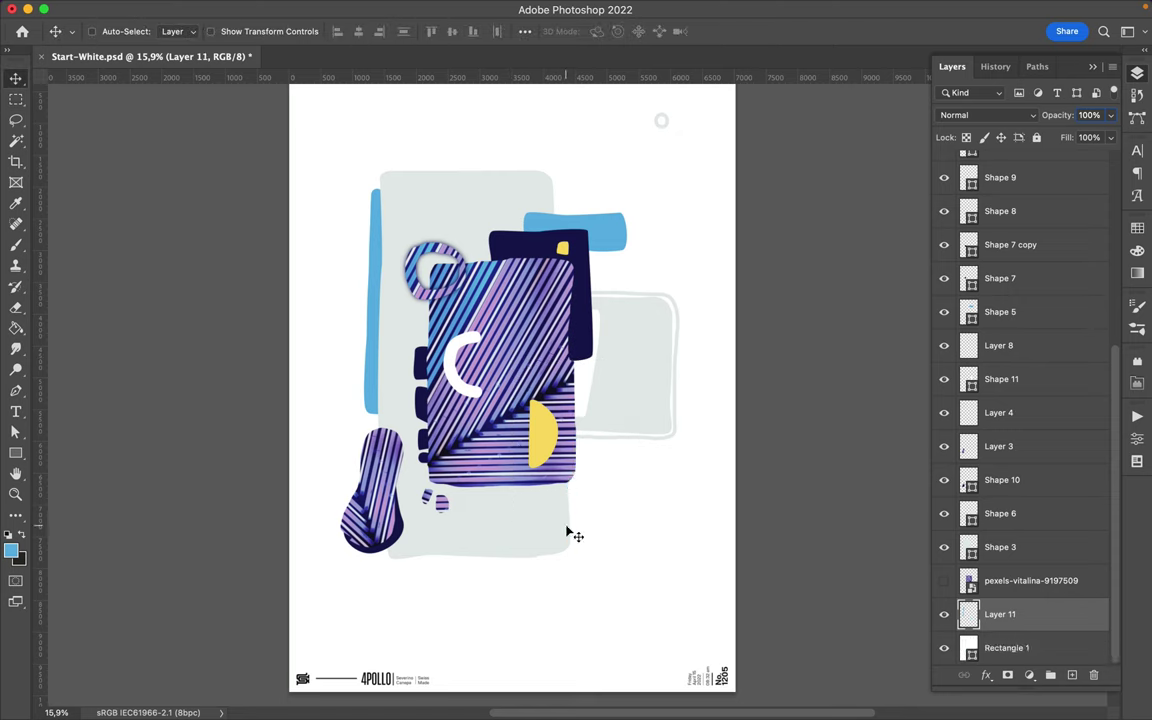
- Tilt the left blue bar about 2 degrees with Free Transform
key("ctrl+t")
left_click_drag(356, 174, 374, 194)
key("Return")
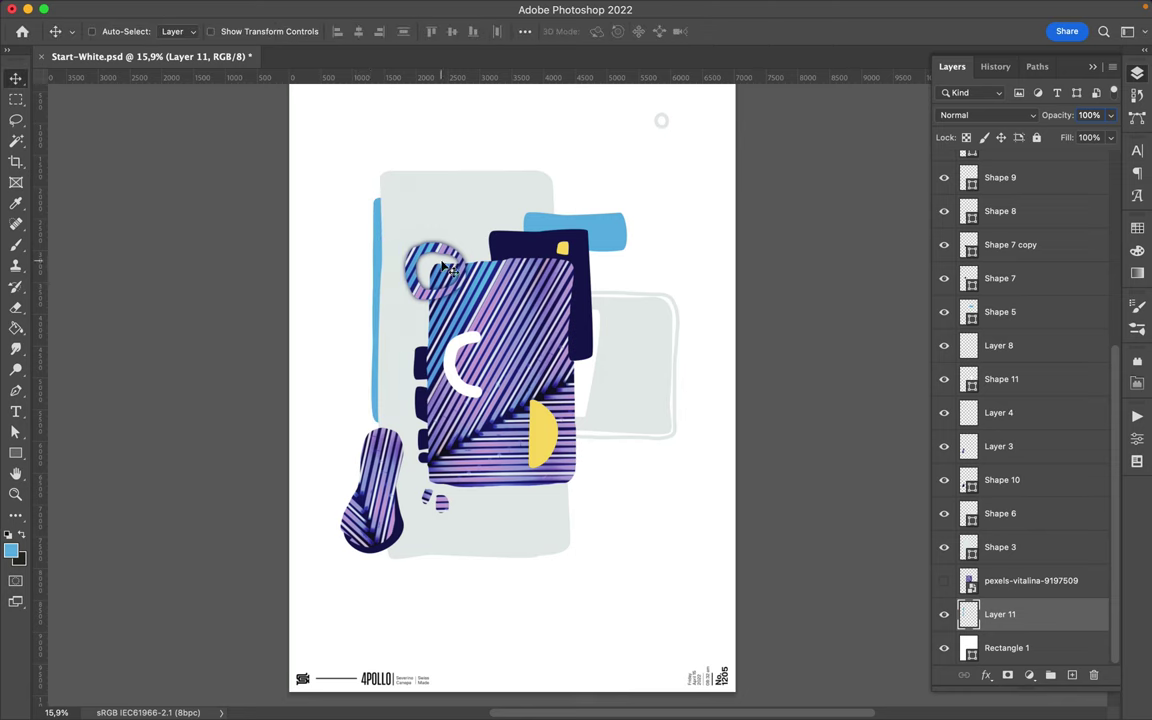
- Shift the white Shape 11 slightly right and down, then save the poster
left_click(586, 386, "ctrl")
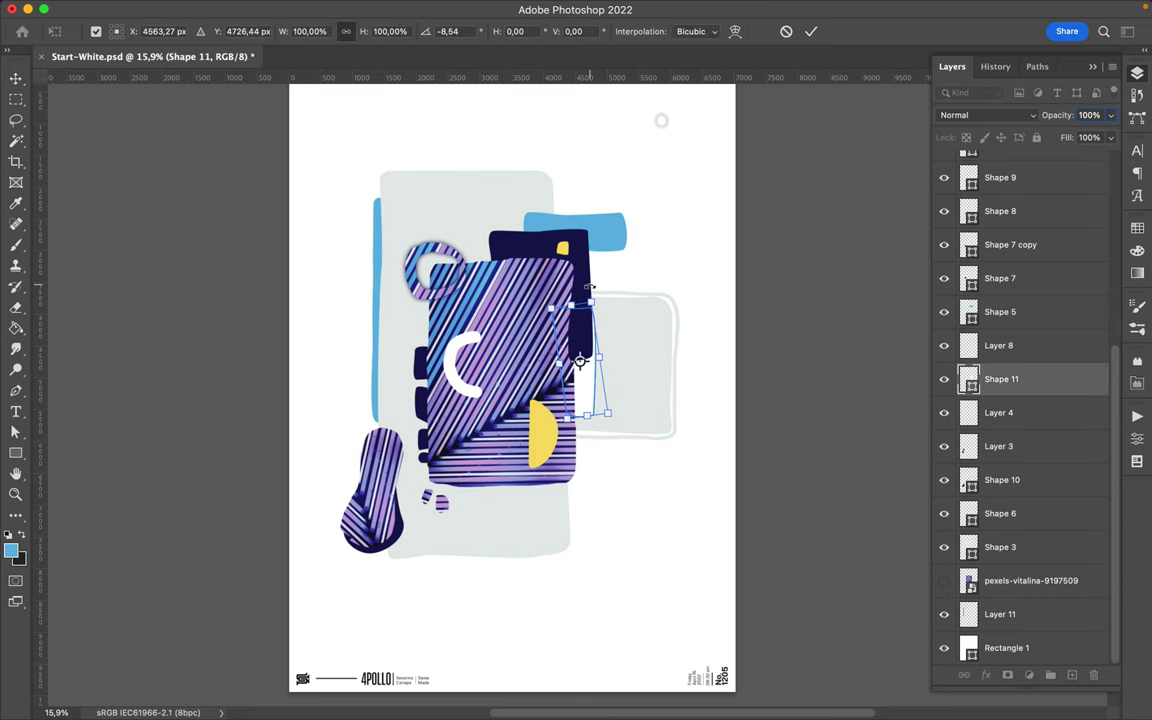
left_click_drag(583, 385, 588, 390)
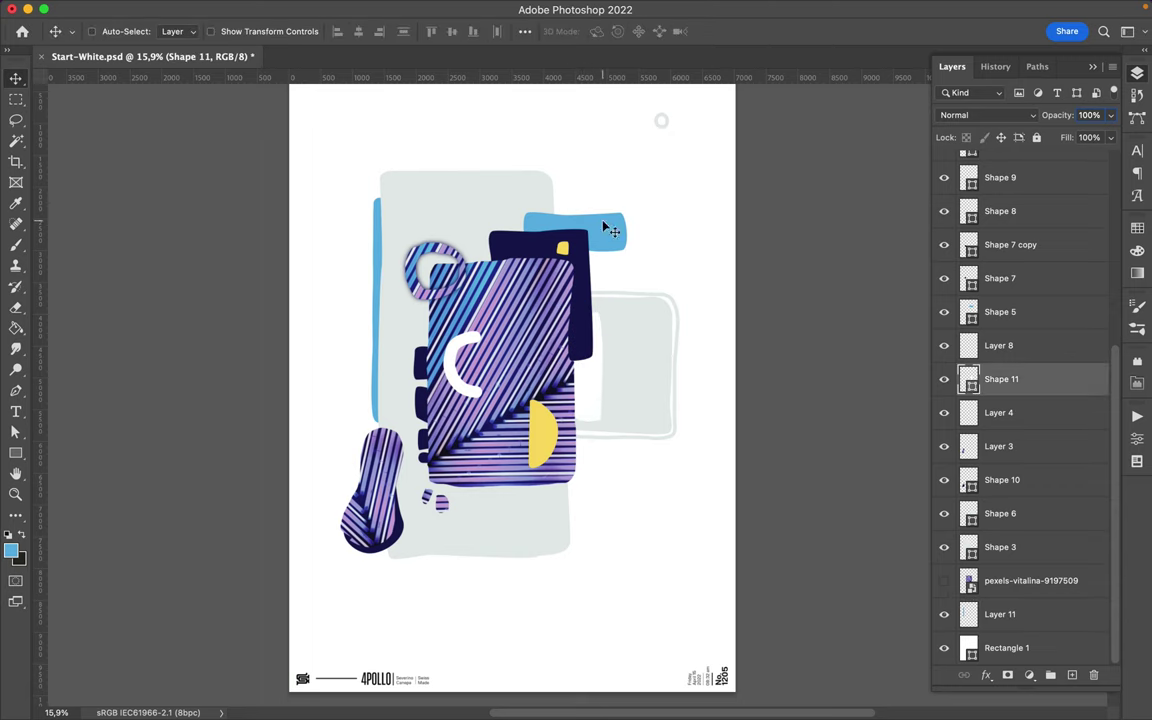
scroll(542, 197, "down", 2)
key("ctrl+s")
left_click(719, 9)
left_click(740, 51)
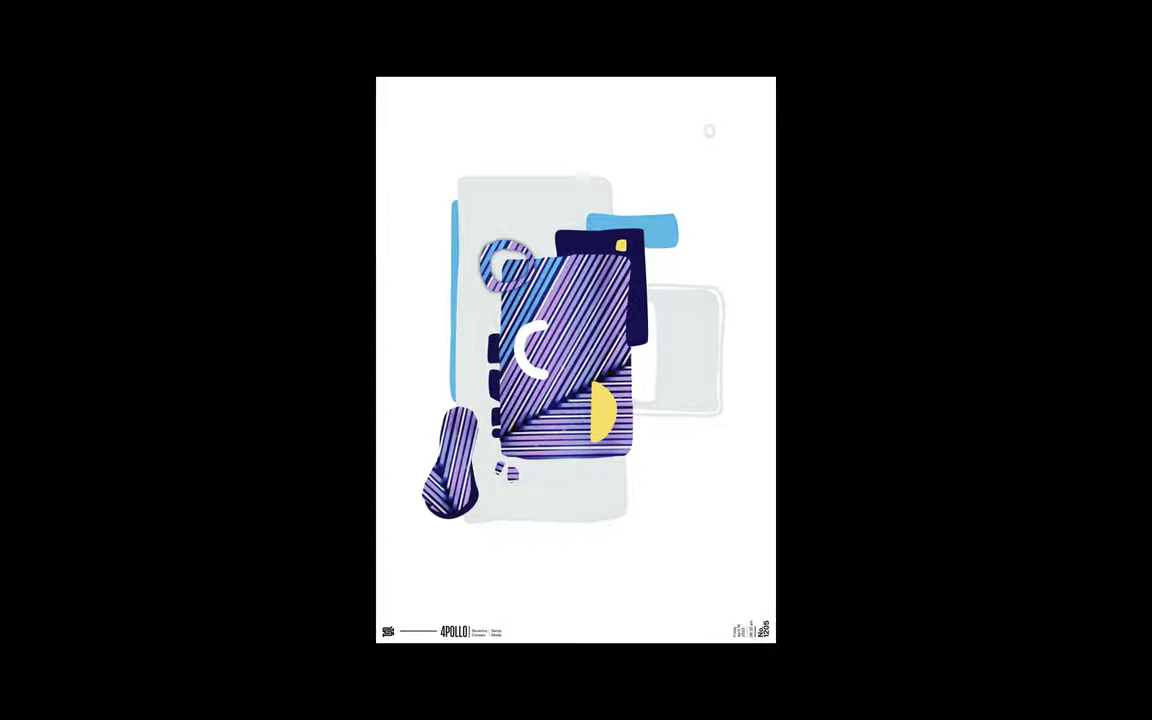